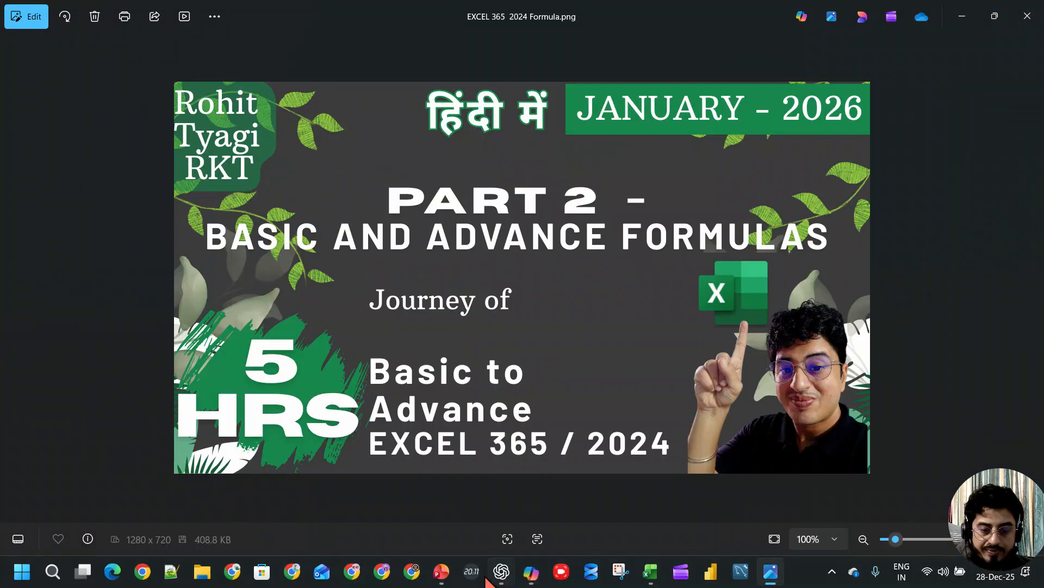
# Switch to the PowerPoint presentation and align the formula subtitle's text box beneath the PART 2.2 heading on slide 3
pyautogui.click(441, 571)
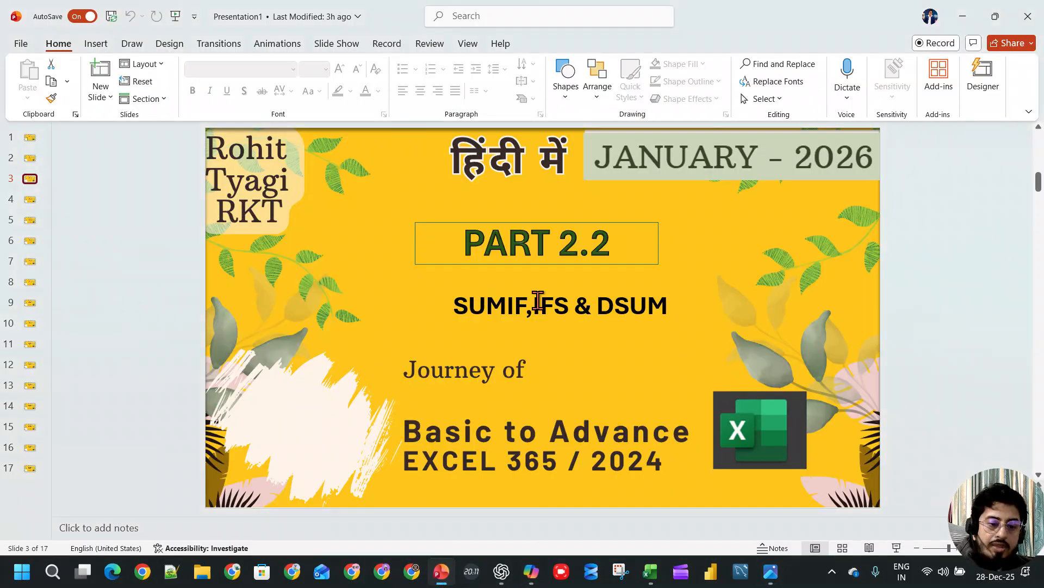
pyautogui.moveTo(676, 309); pyautogui.dragTo(655, 303)
pyautogui.click(583, 300)
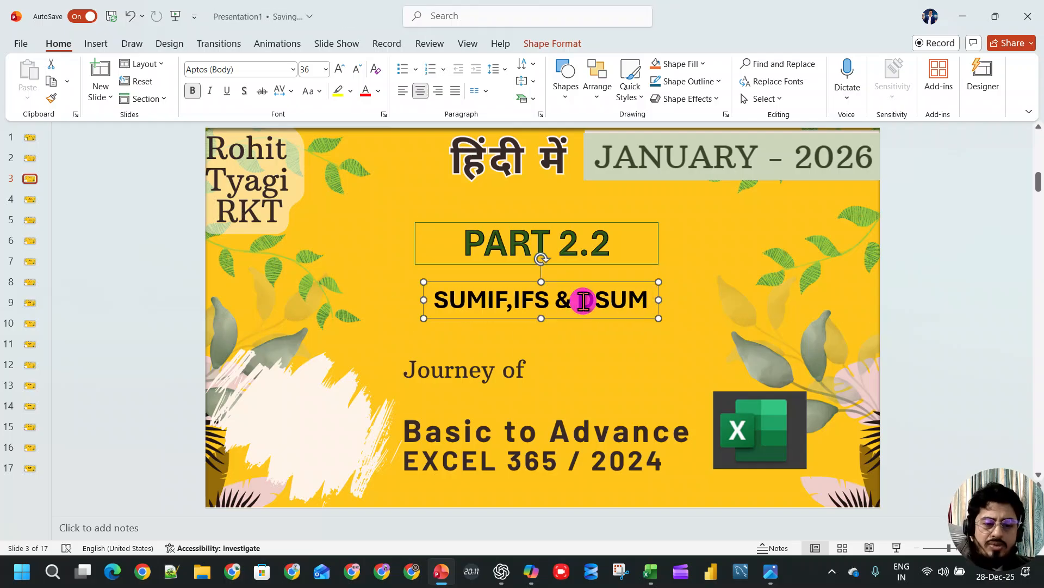
# Remove "& DSUM" from the subtitle on slide 3 so it reads "SUMIF,IFS"
pyautogui.tripleClick(583, 301)
pyautogui.click(594, 300)
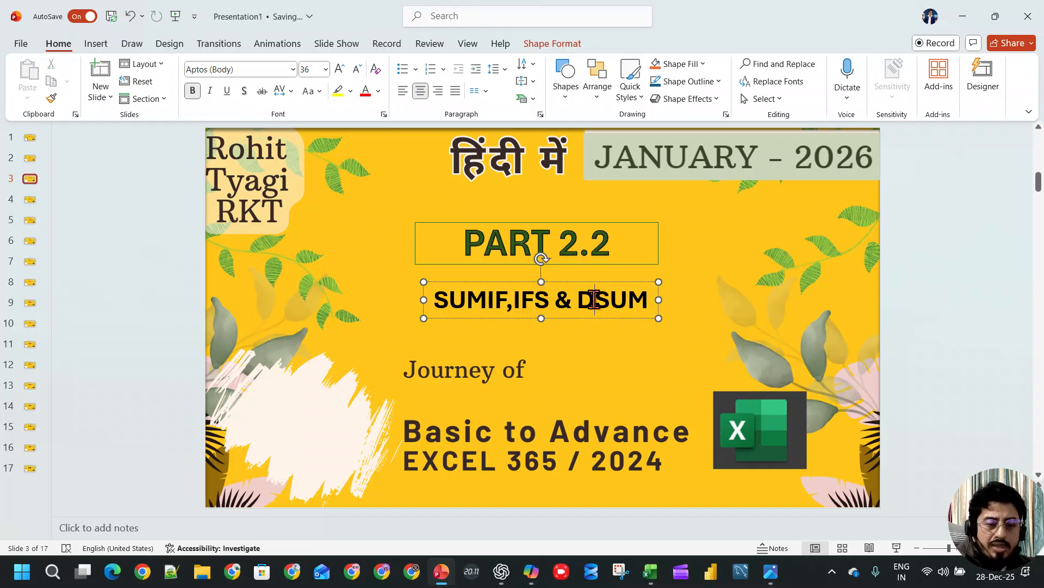
pyautogui.click(630, 300)
pyautogui.press('BackSpace')
pyautogui.press('BackSpace')
pyautogui.press('BackSpace')
pyautogui.press('BackSpace')
pyautogui.press('BackSpace')
pyautogui.press('BackSpace')
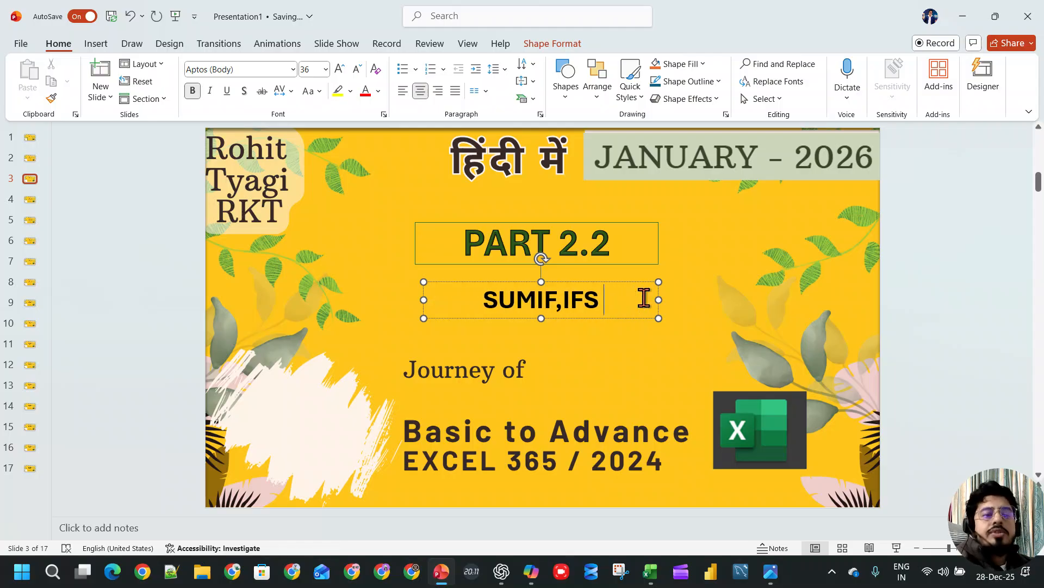
pyautogui.click(671, 345)
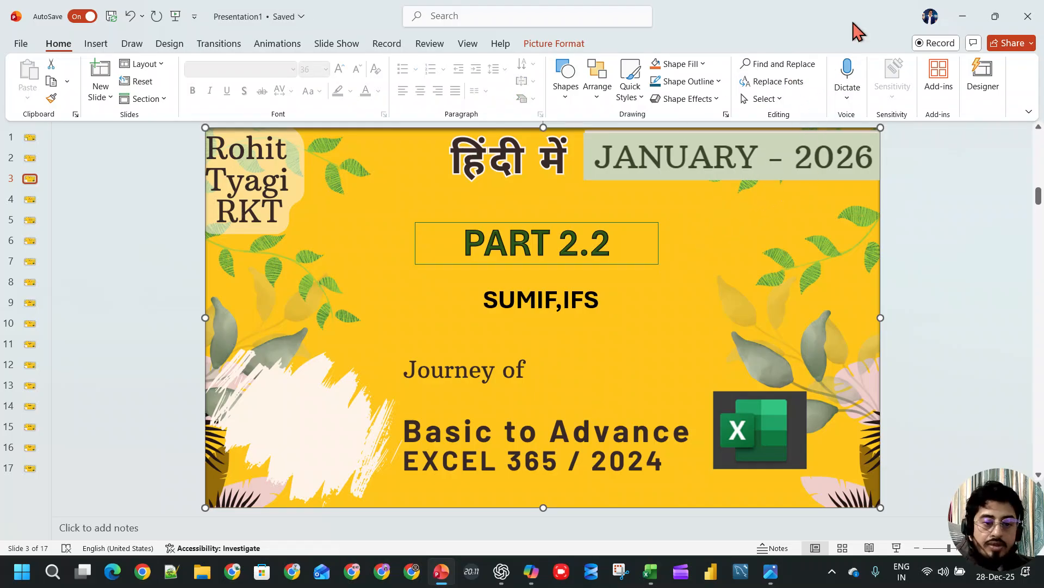
# Switch to the Formula Excel workbook and autofit the Unit Price column on the Sales sheet
pyautogui.click(962, 17)
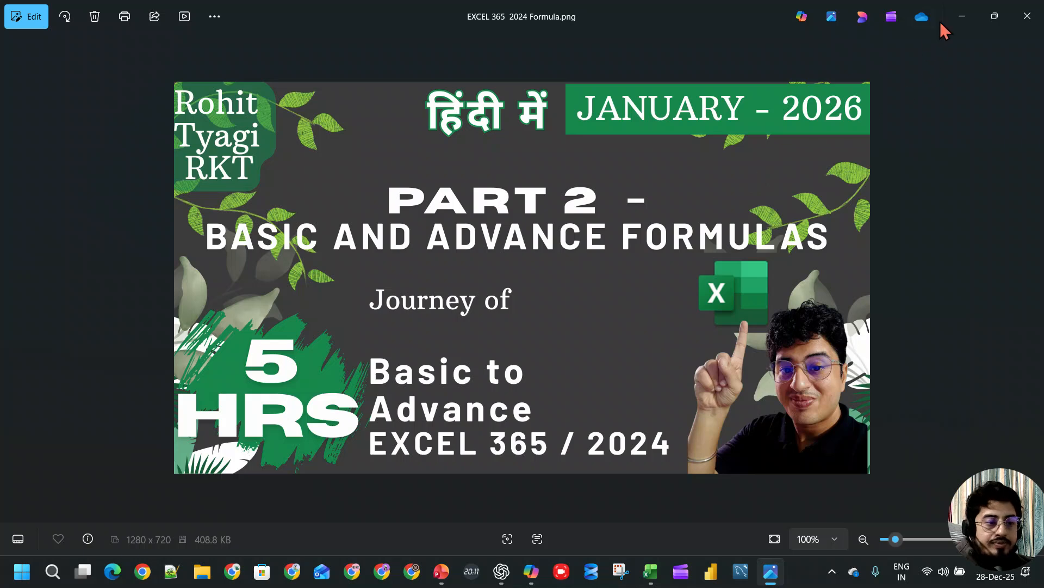
pyautogui.click(960, 21)
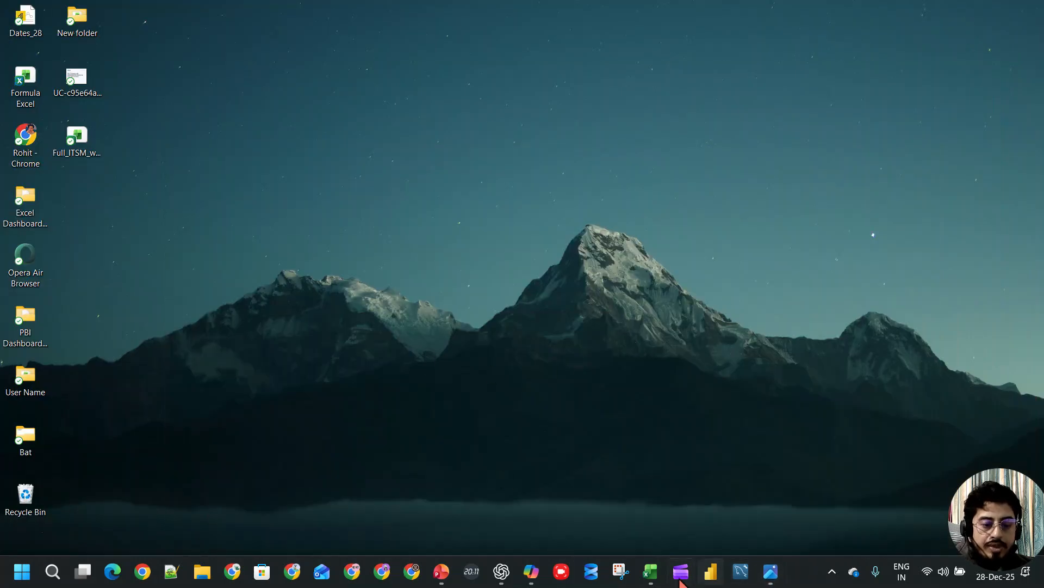
pyautogui.click(650, 571)
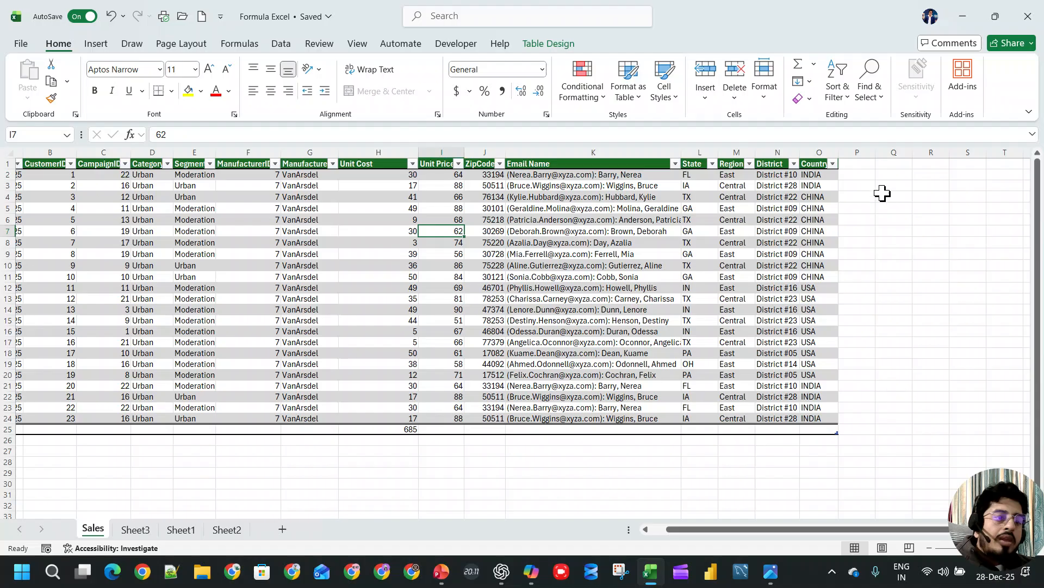
pyautogui.click(892, 174)
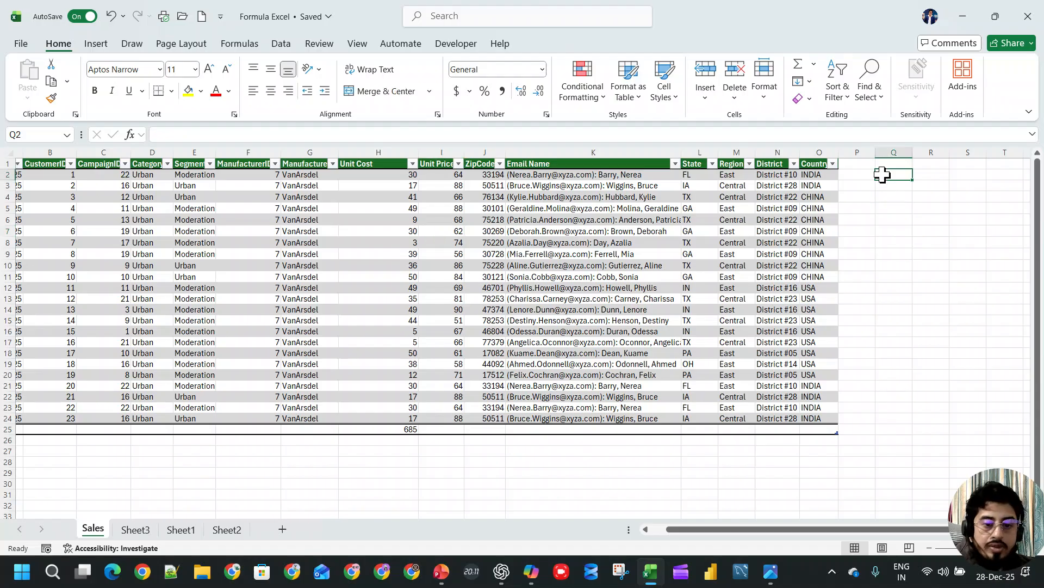
pyautogui.doubleClick(459, 153)
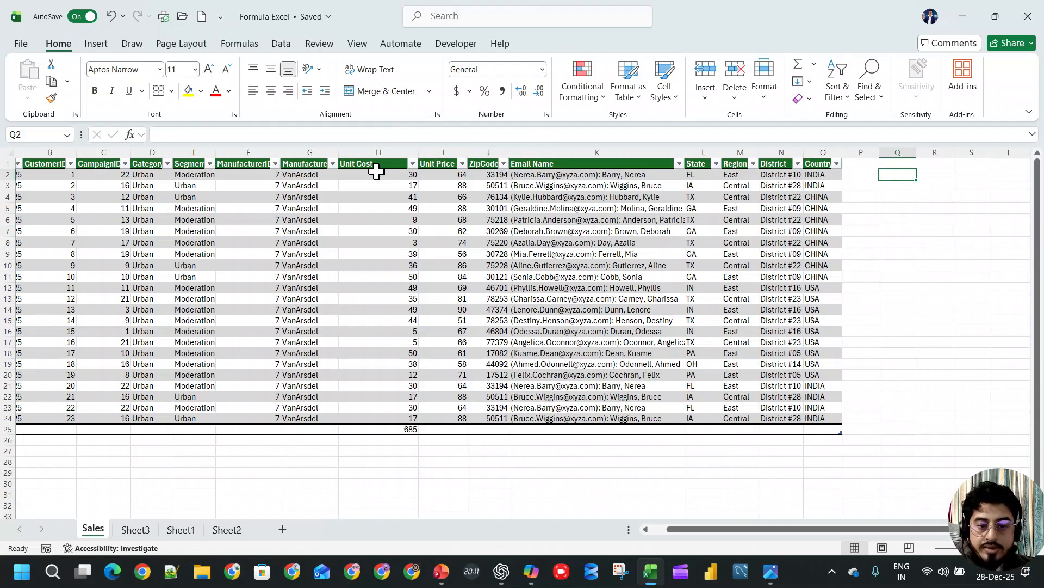
# Enter the label "Sum of ccost" in cell Q2 beside the sales table
pyautogui.click(374, 162)
pyautogui.hotkey('ctrl', 'c')
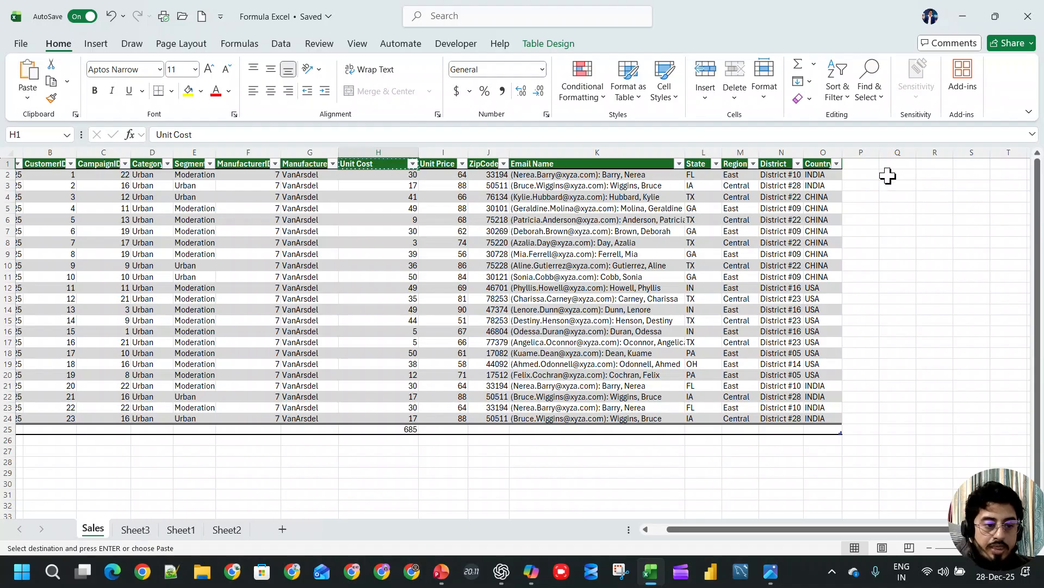
pyautogui.click(888, 176)
pyautogui.write('Sum of cost')
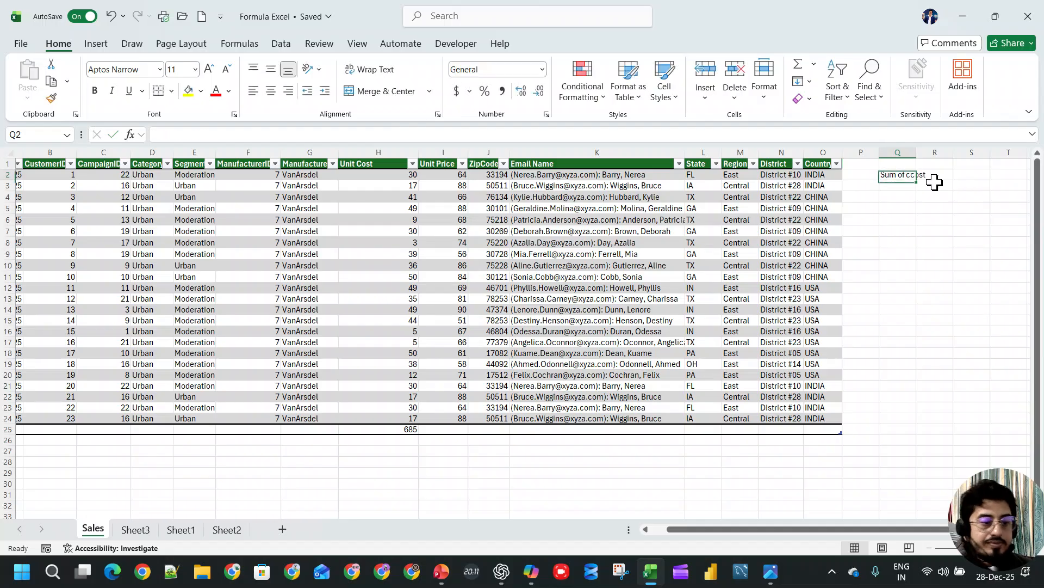
pyautogui.press('Tab')
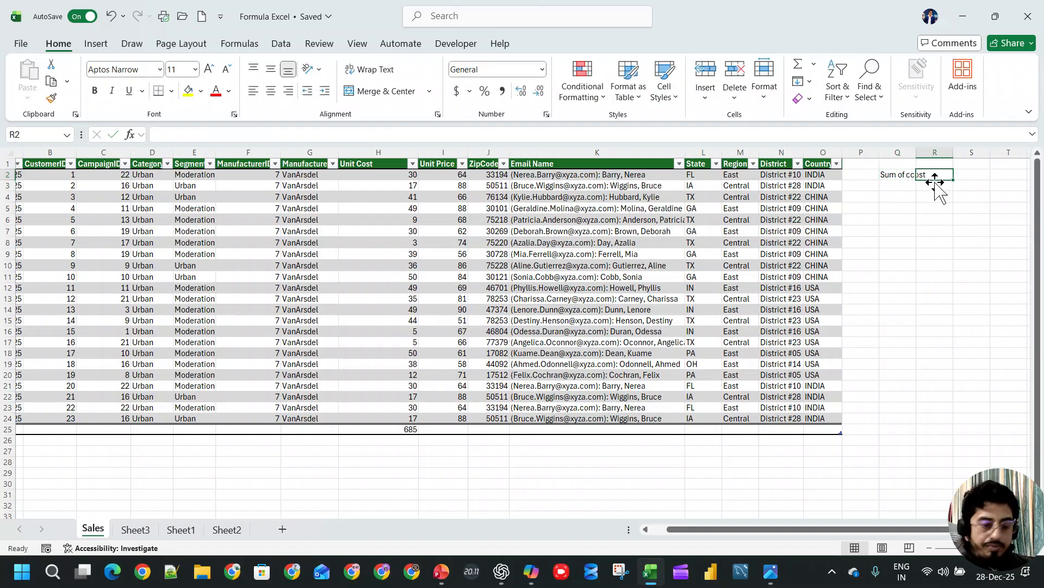
# Enter =SUM(Table1[Unit Cost]) in cell R2, selecting the Unit Cost data without the total row
pyautogui.write('=SUM(')
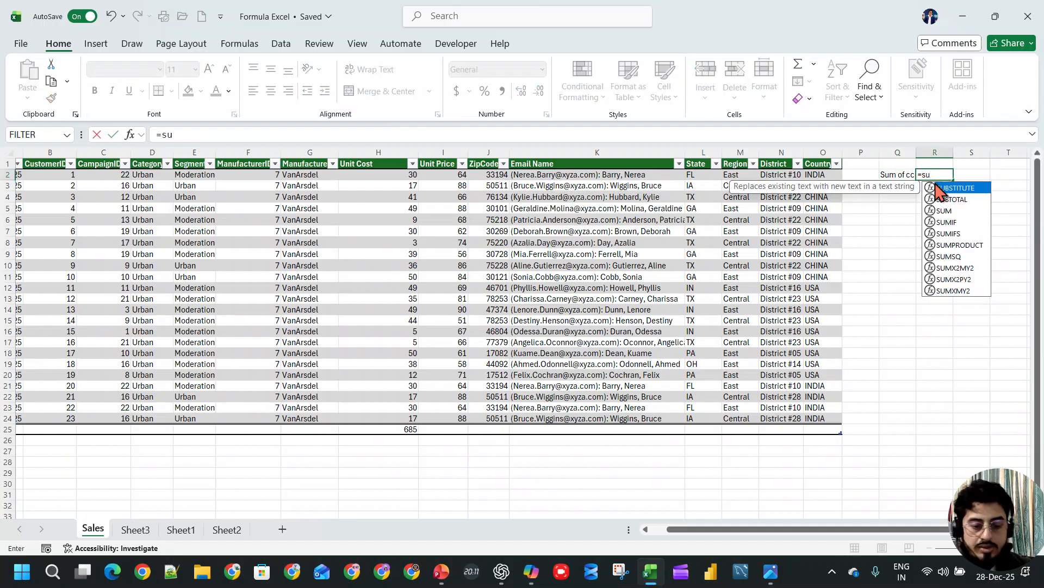
pyautogui.press('Down')
pyautogui.press('Down')
pyautogui.press('Down')
pyautogui.press('Up')
pyautogui.press('Left')
pyautogui.press('Left')
pyautogui.press('Left')
pyautogui.press('Left')
pyautogui.press('Left')
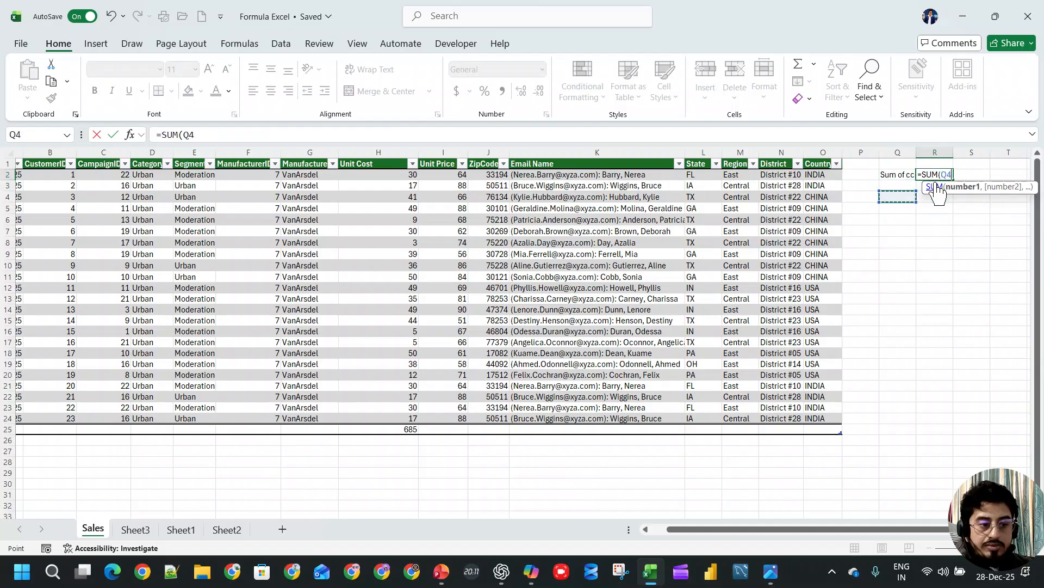
pyautogui.hotkey('ctrl', 'Left')
pyautogui.press('Up')
pyautogui.press('Up')
pyautogui.press('Up')
pyautogui.hotkey('ctrl', 'Right')
pyautogui.press('Left')
pyautogui.press('Down')
pyautogui.press('Left')
pyautogui.press('Left')
pyautogui.press('Left')
pyautogui.press('Left')
pyautogui.press('Left')
pyautogui.press('Left')
pyautogui.hotkey('ctrl', 'shift', 'Down')
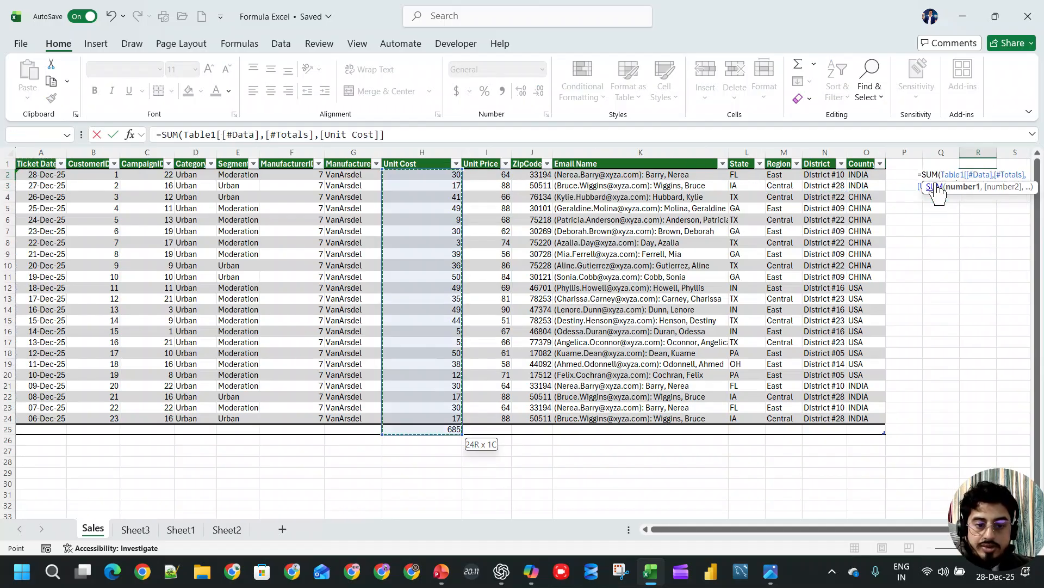
pyautogui.hotkey('shift', 'Up')
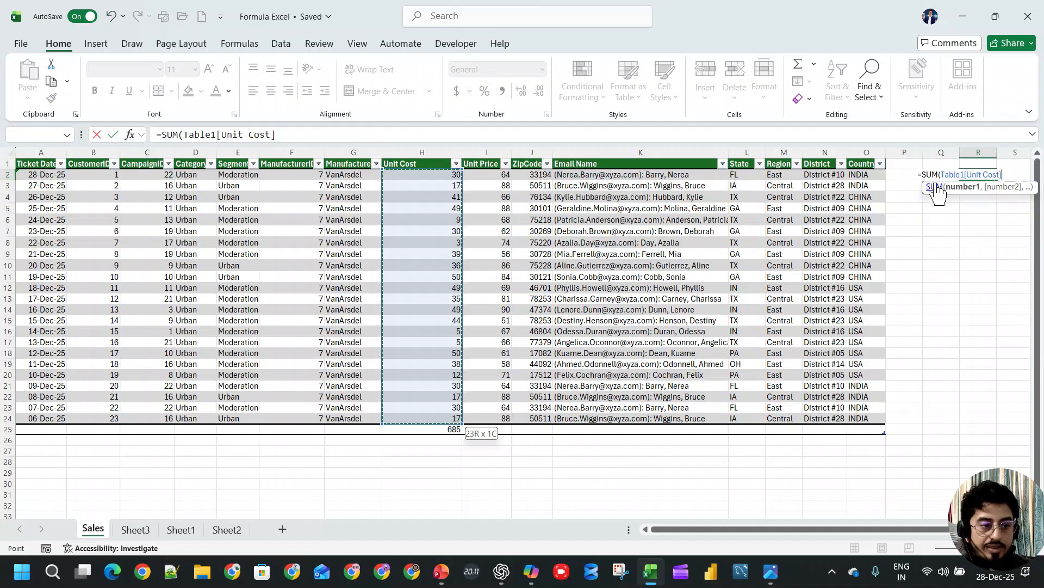
pyautogui.press('Return')
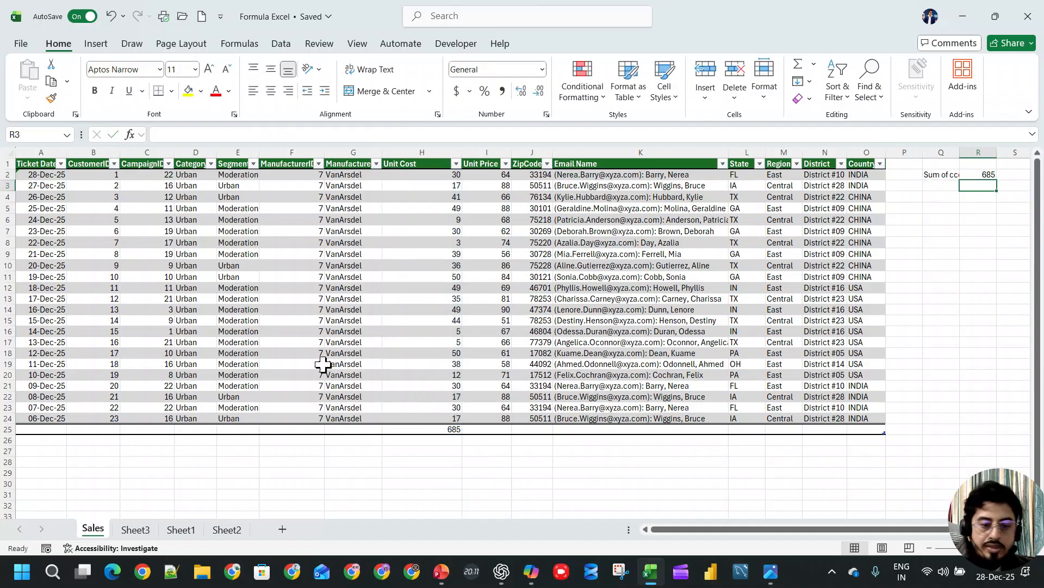
# Clear the Unit Cost total in H25 and delete row 25 from below the sales data
pyautogui.click(430, 433)
pyautogui.press('Delete')
pyautogui.click(346, 428)
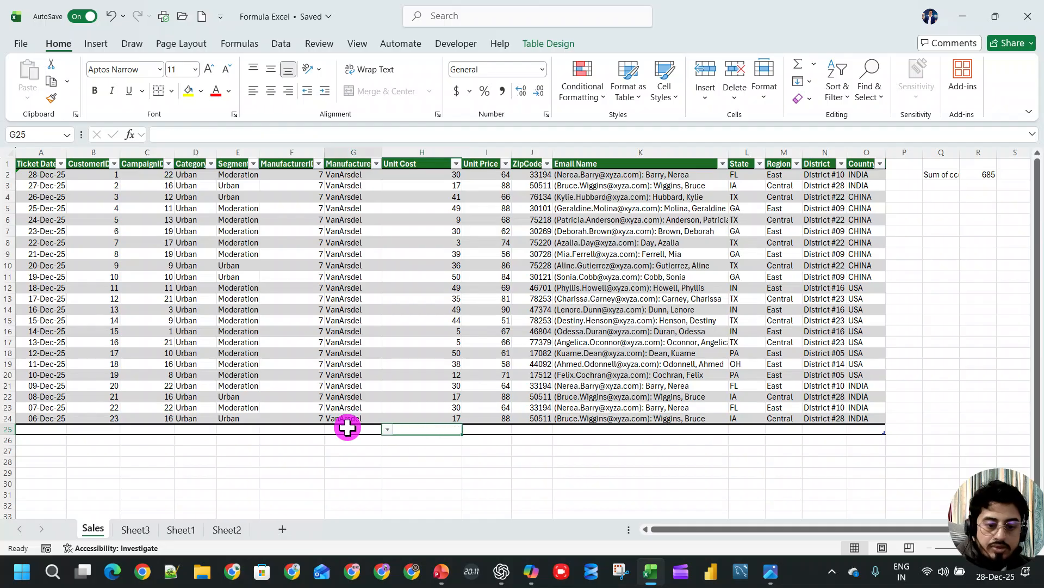
pyautogui.click(8, 429)
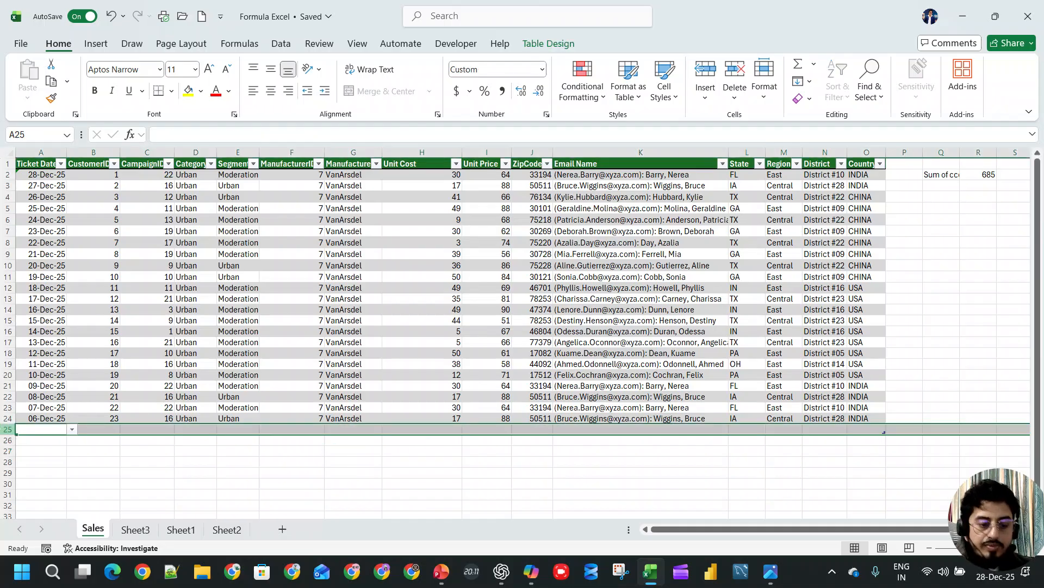
pyautogui.hotkey('ctrl', '-')
pyautogui.click(463, 387)
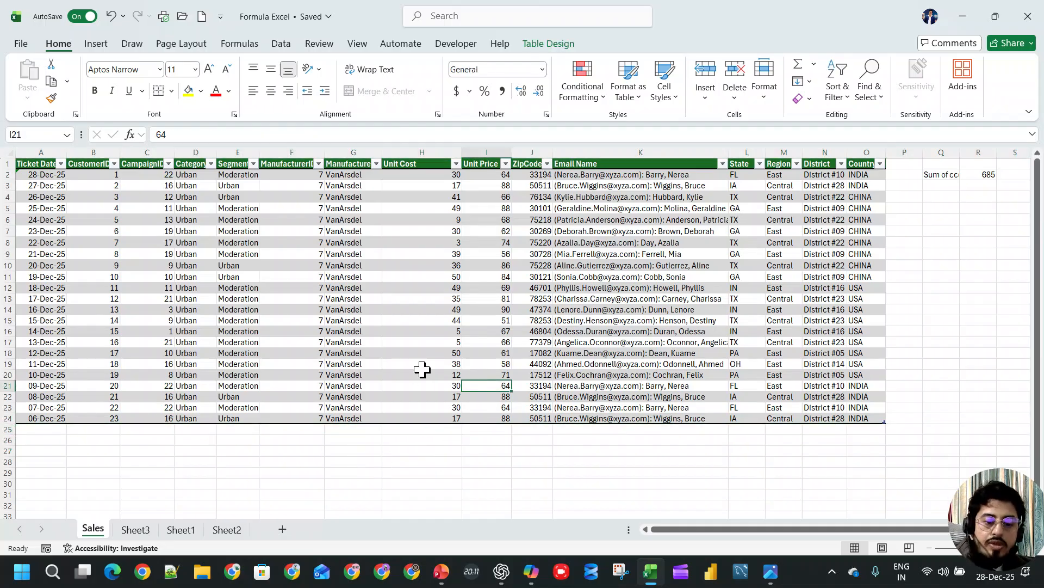
# Examine the SUM formula in cell R2 and the table column it references
pyautogui.click(990, 175)
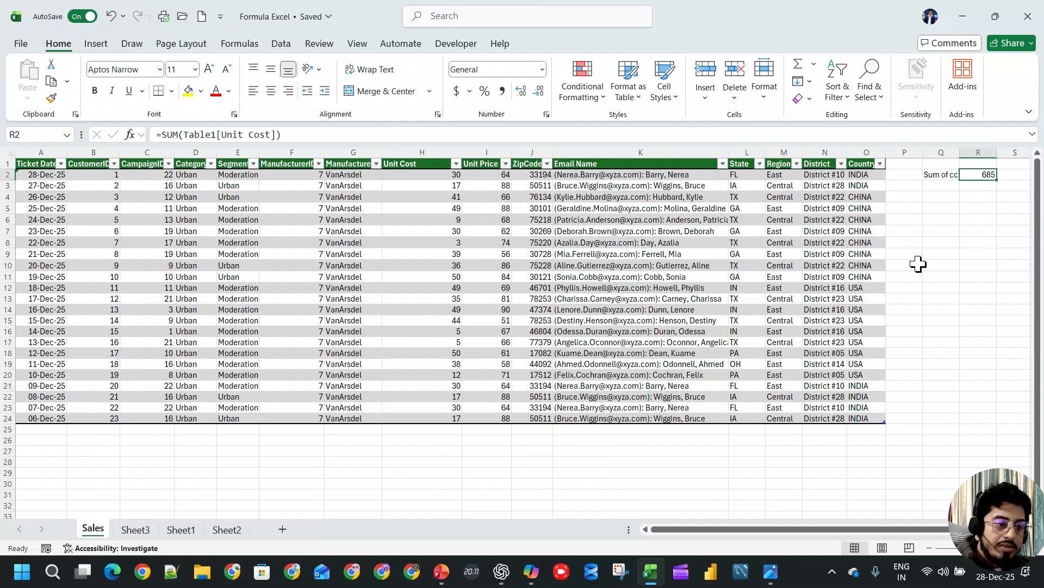
pyautogui.press('F2')
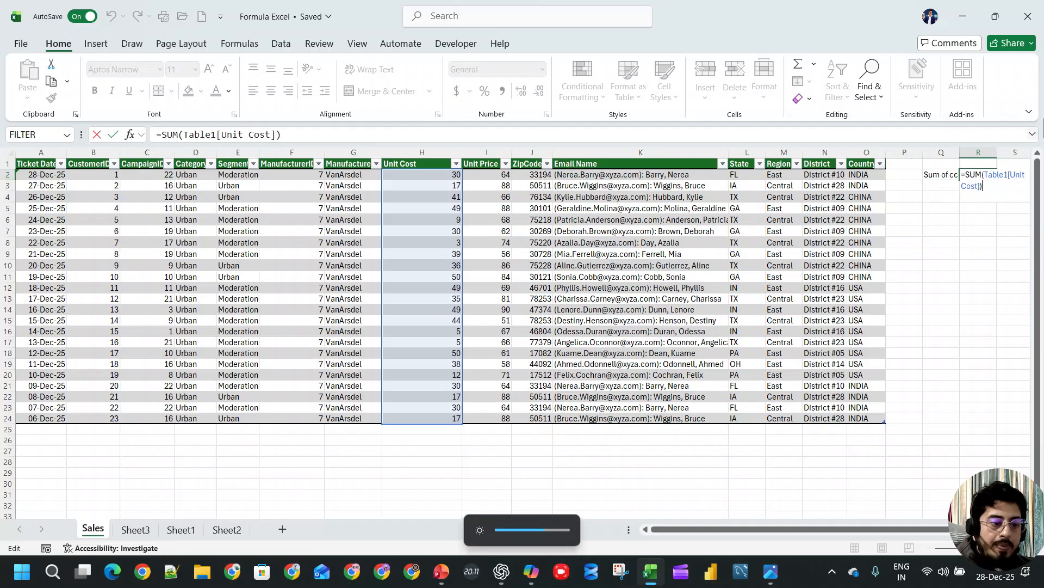
pyautogui.click(936, 267)
# Fill the label cell Q2 with yellow and autofit column Q to its text
pyautogui.click(943, 176)
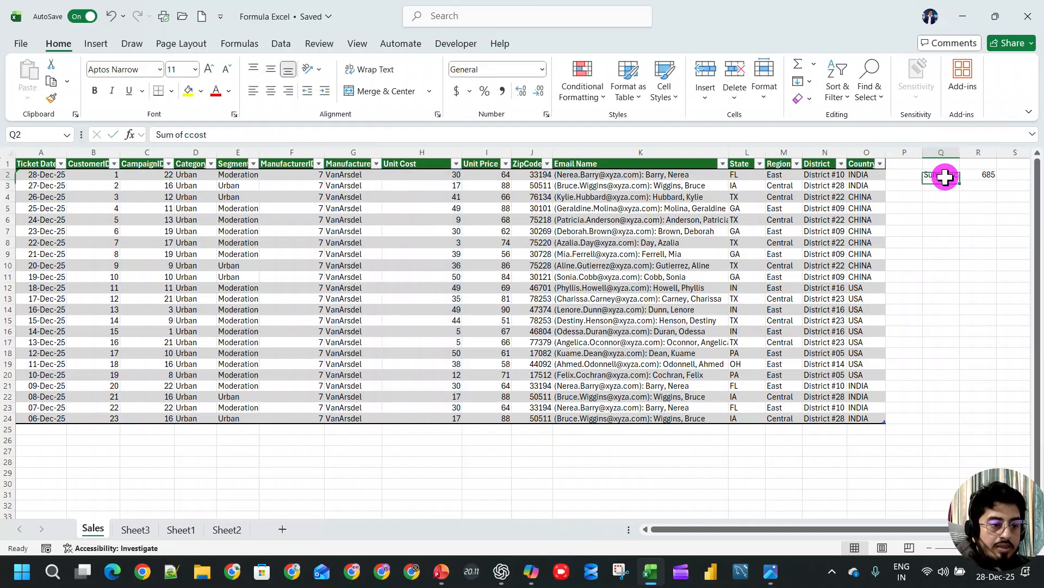
pyautogui.click(190, 91)
pyautogui.doubleClick(960, 153)
pyautogui.hscroll(1, 818, 522)
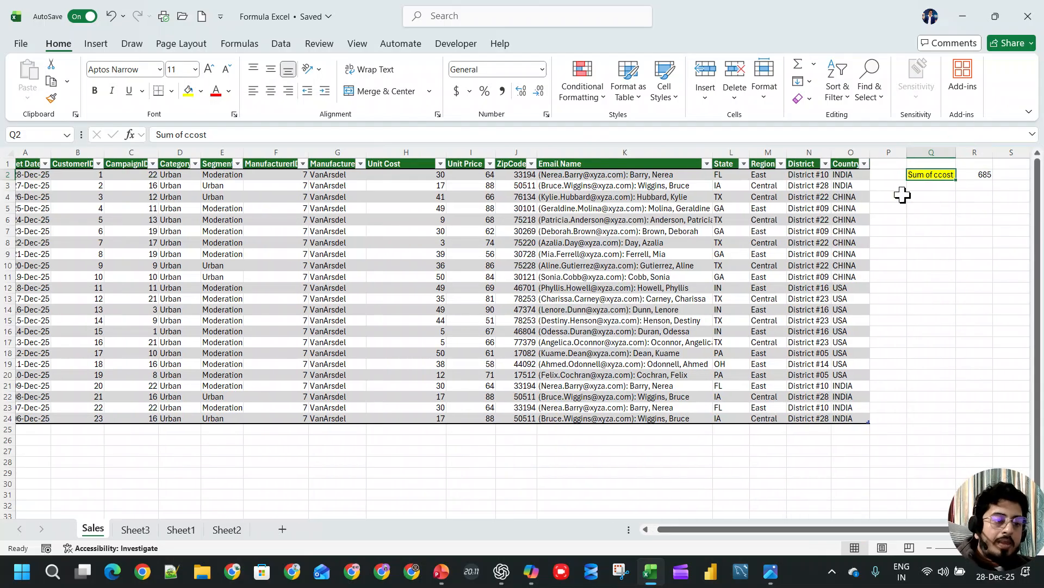
pyautogui.scroll(2, 982, 195)
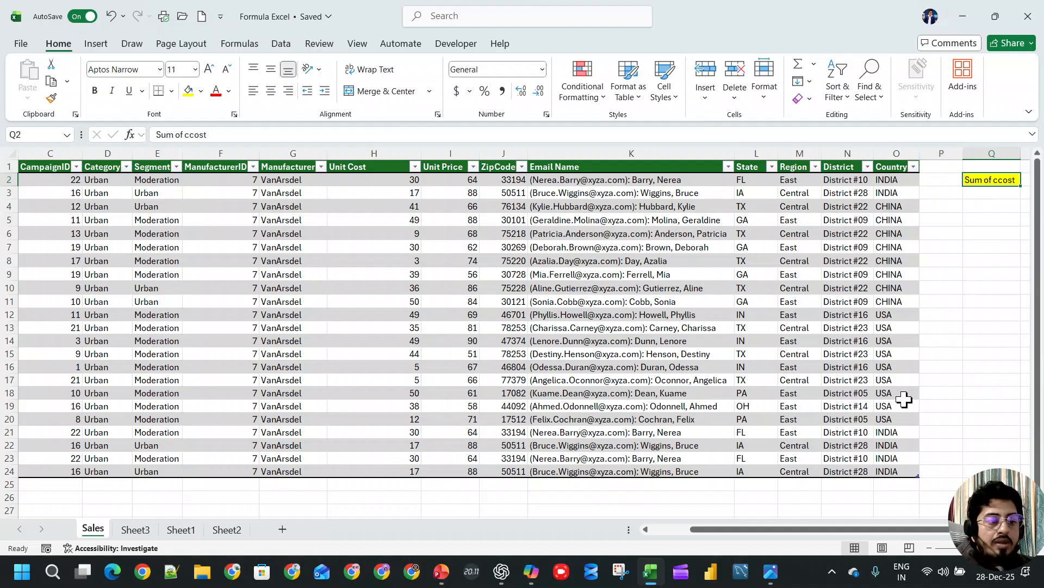
pyautogui.hscroll(1, 854, 530)
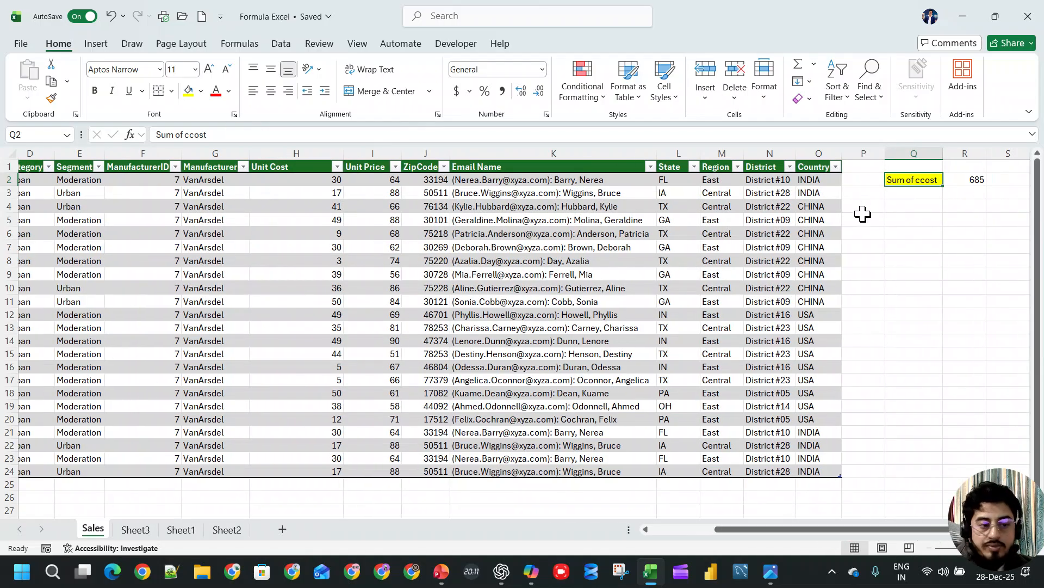
pyautogui.click(919, 204)
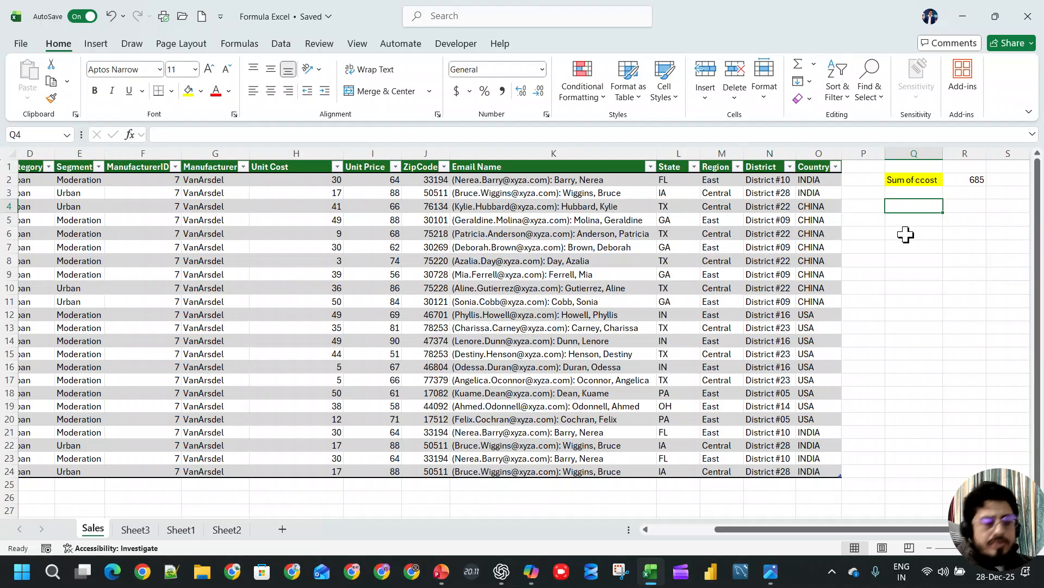
pyautogui.write('=sum')
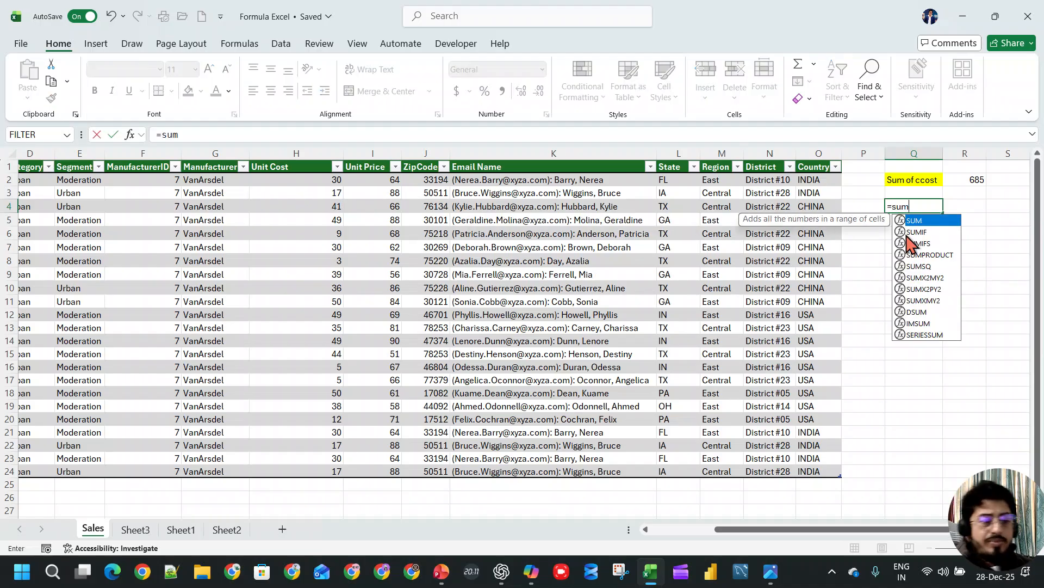
pyautogui.click(906, 234)
pyautogui.doubleClick(908, 237)
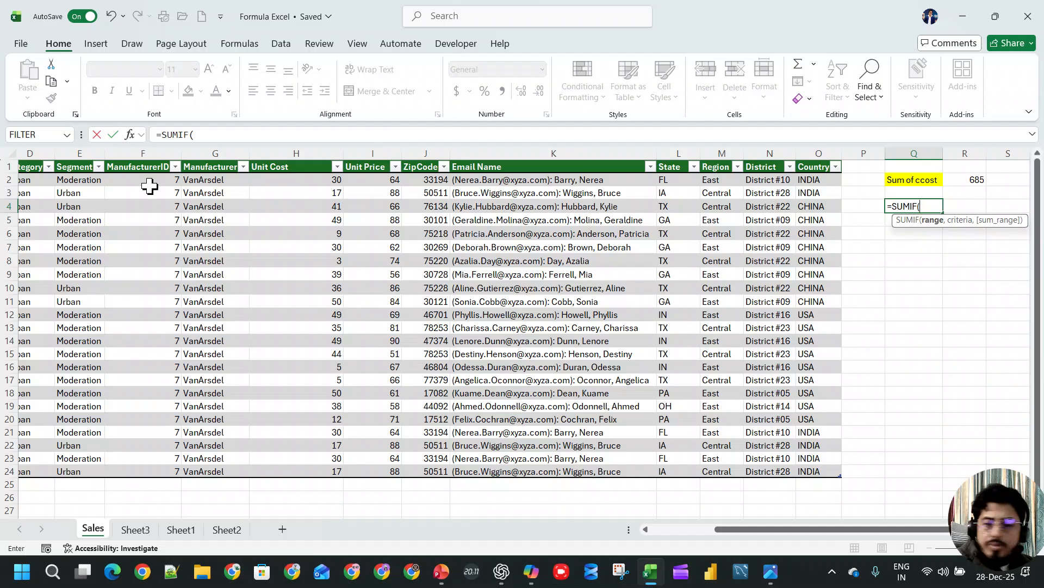
pyautogui.moveTo(32, 167); pyautogui.dragTo(844, 471)
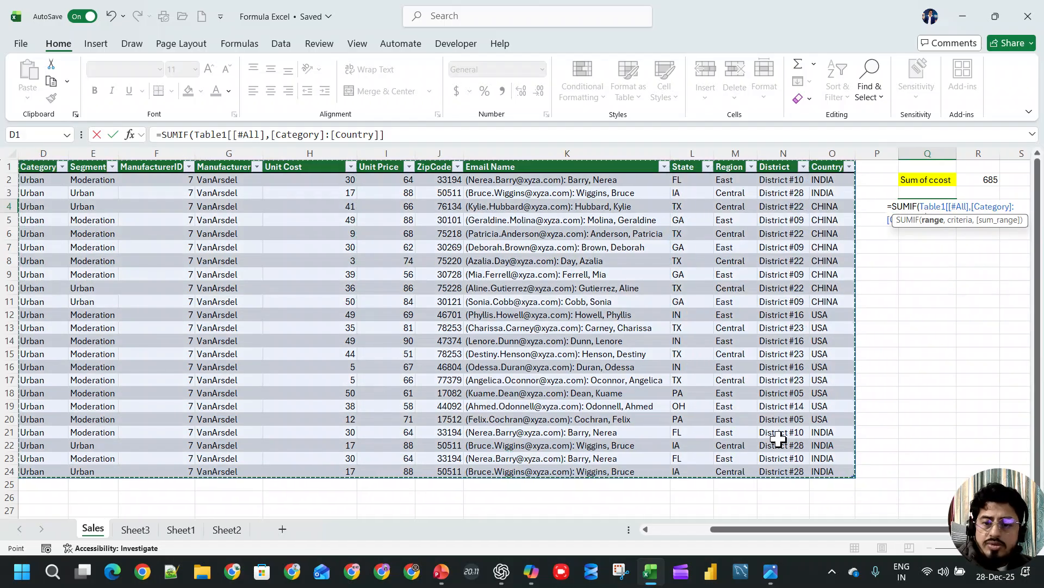
pyautogui.click(589, 528)
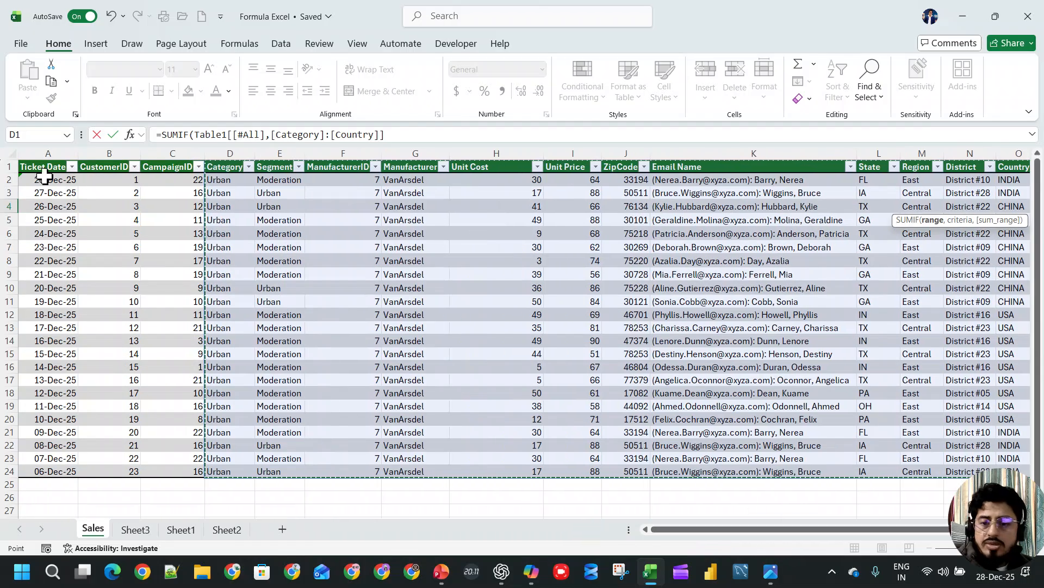
pyautogui.click(37, 160)
pyautogui.click(37, 159)
pyautogui.click(37, 159)
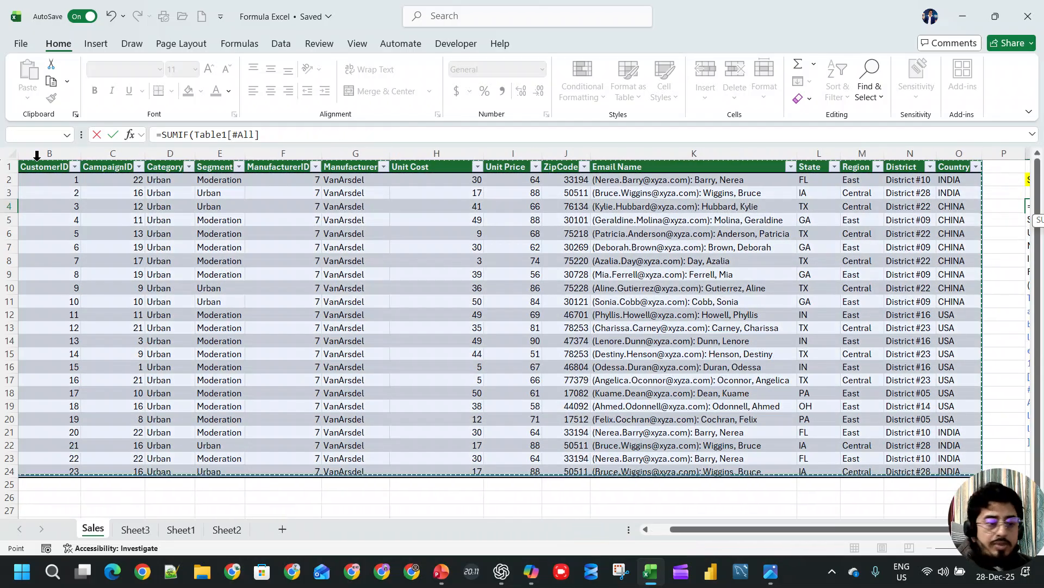
pyautogui.press('Escape')
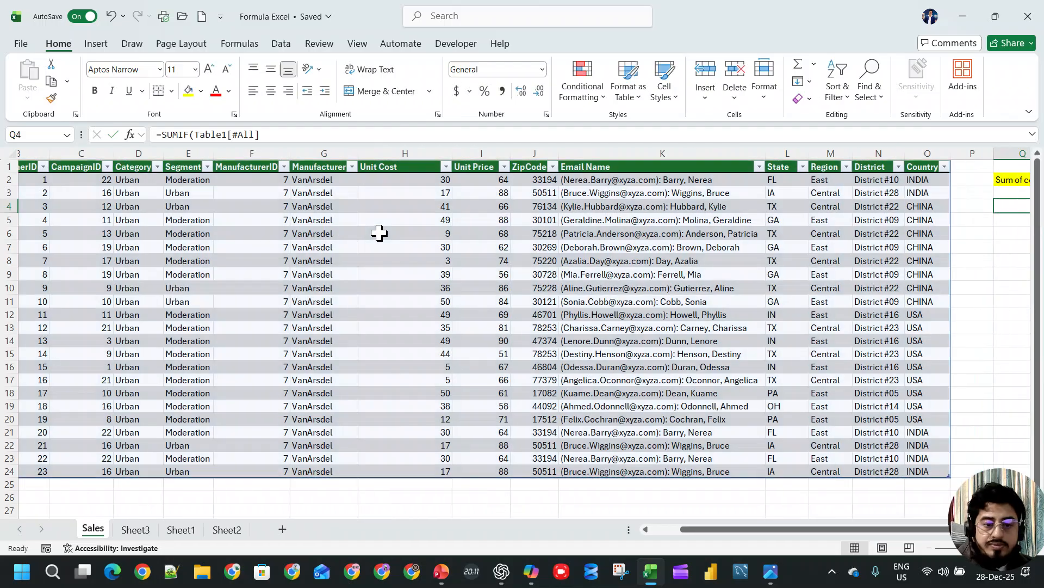
pyautogui.moveTo(778, 529); pyautogui.dragTo(735, 530)
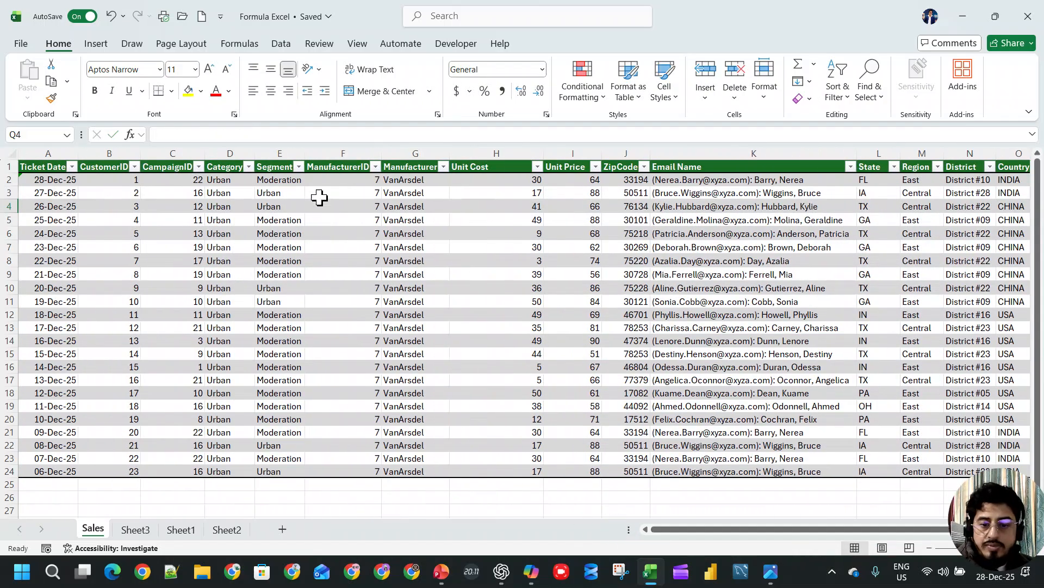
# Hide the ManufacturerID column F and the CampaignID column C in the sales table
pyautogui.click(320, 153)
pyautogui.rightClick(322, 155)
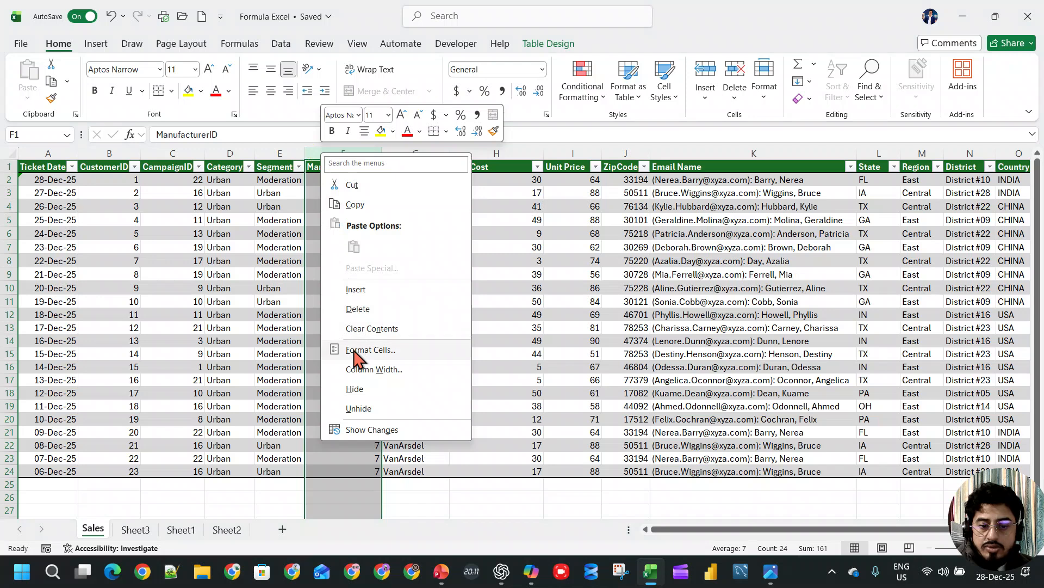
pyautogui.click(355, 389)
pyautogui.click(100, 147)
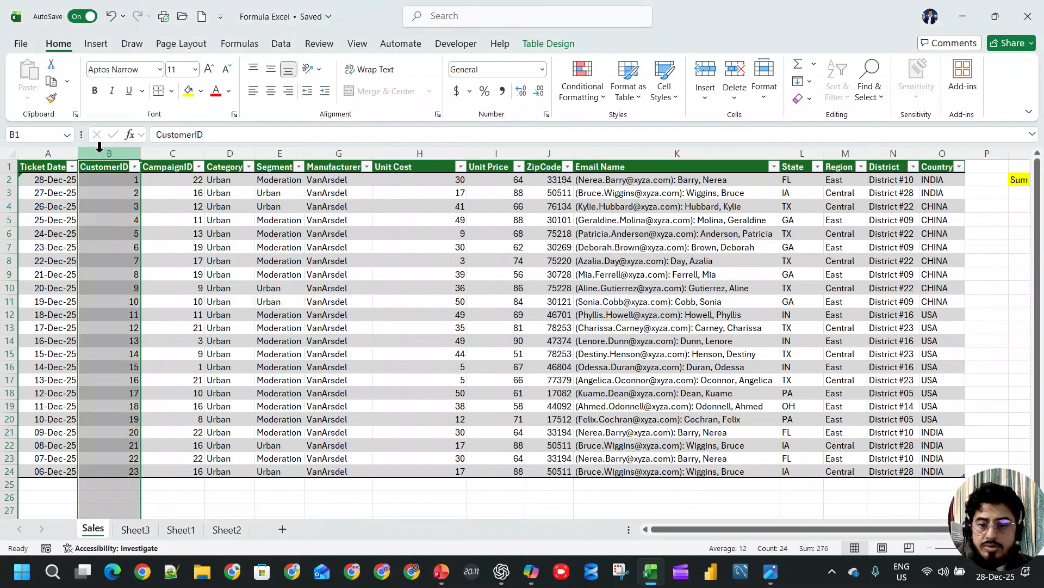
pyautogui.click(159, 153)
pyautogui.rightClick(159, 155)
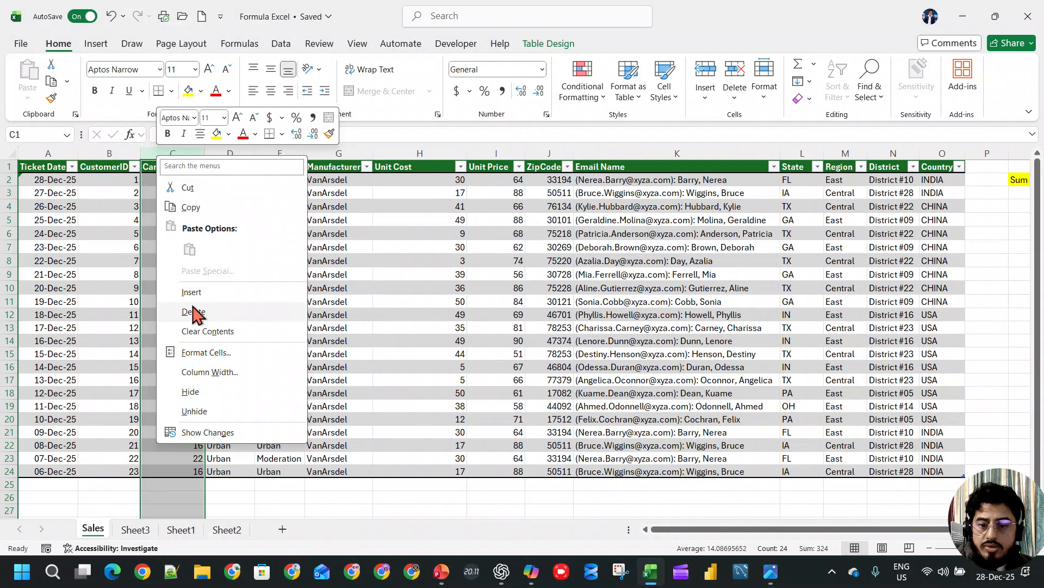
pyautogui.click(194, 391)
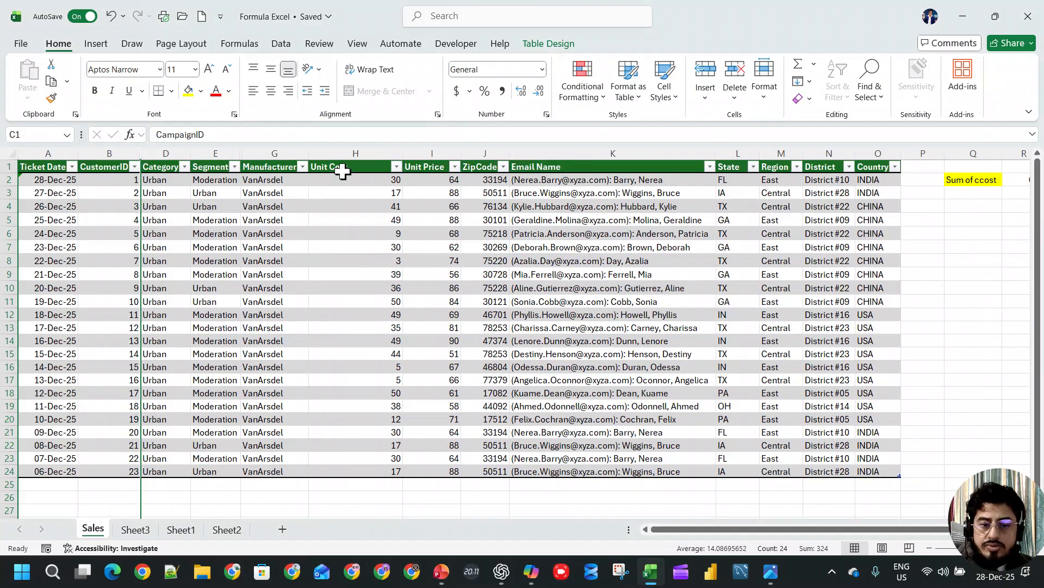
# Autofit the Unit Cost column and hide the ZipCode and State columns
pyautogui.doubleClick(404, 153)
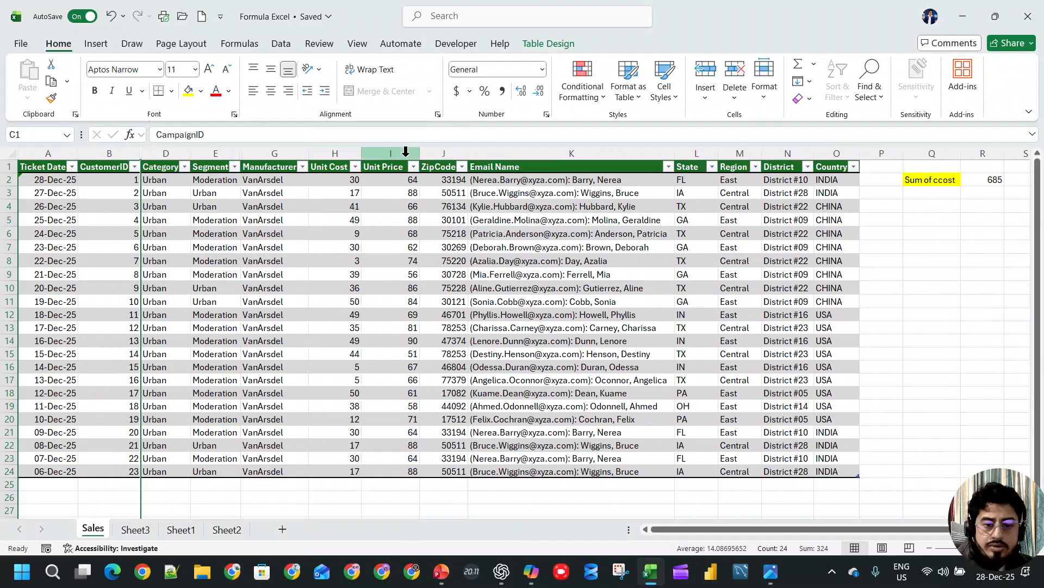
pyautogui.click(410, 152)
pyautogui.click(443, 154)
pyautogui.rightClick(444, 154)
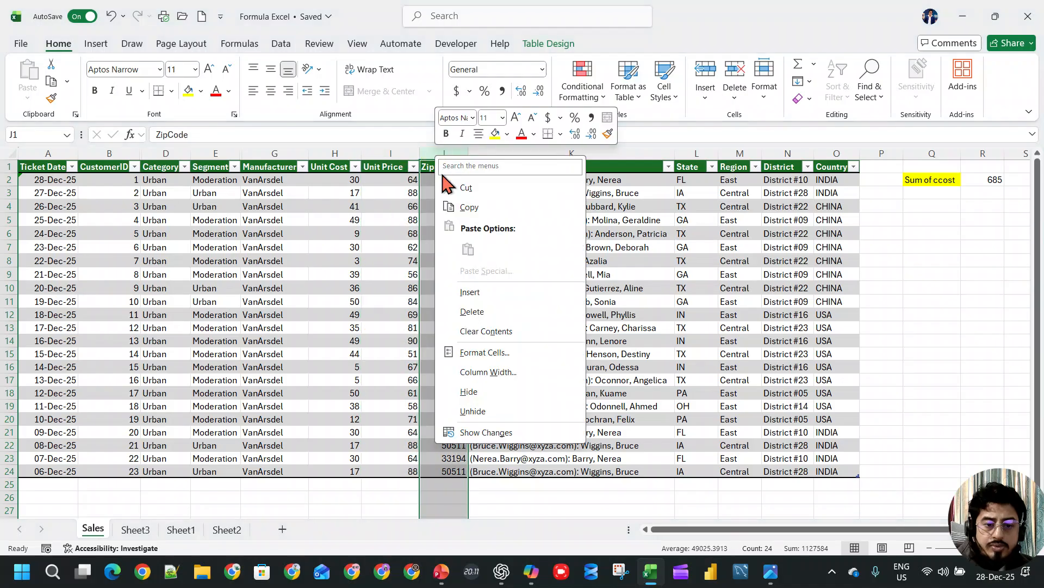
pyautogui.click(462, 391)
pyautogui.click(648, 153)
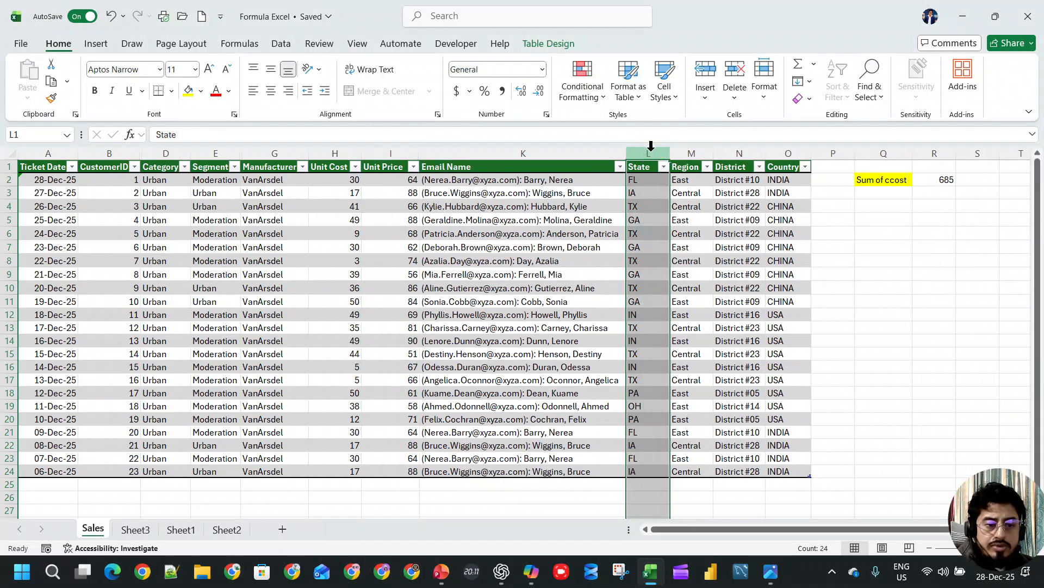
pyautogui.rightClick(649, 153)
pyautogui.click(687, 386)
pyautogui.click(612, 234)
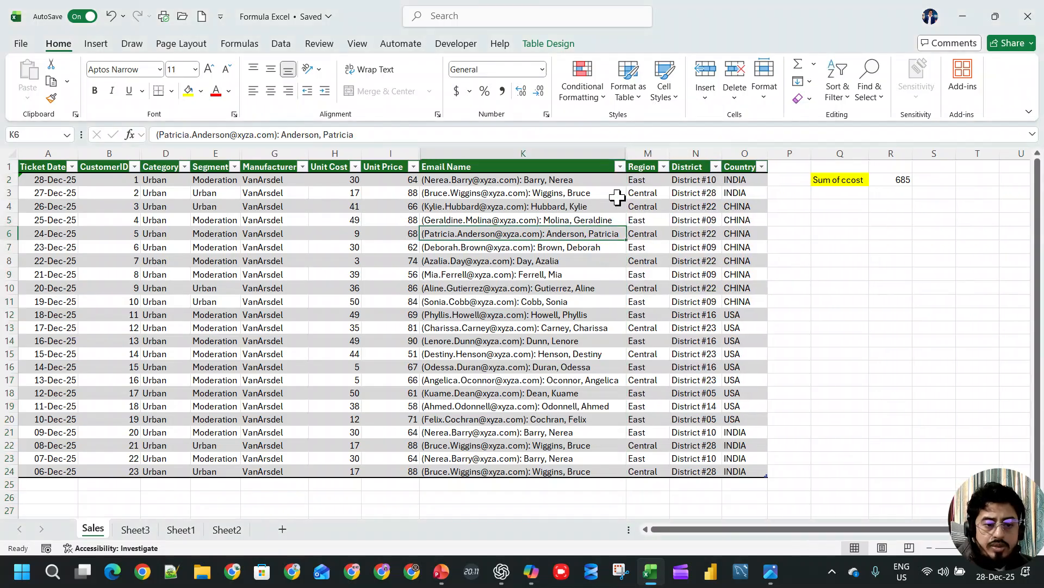
# Copy the country INDIA from cell O3 into cell Q4 as the criteria value
pyautogui.click(846, 209)
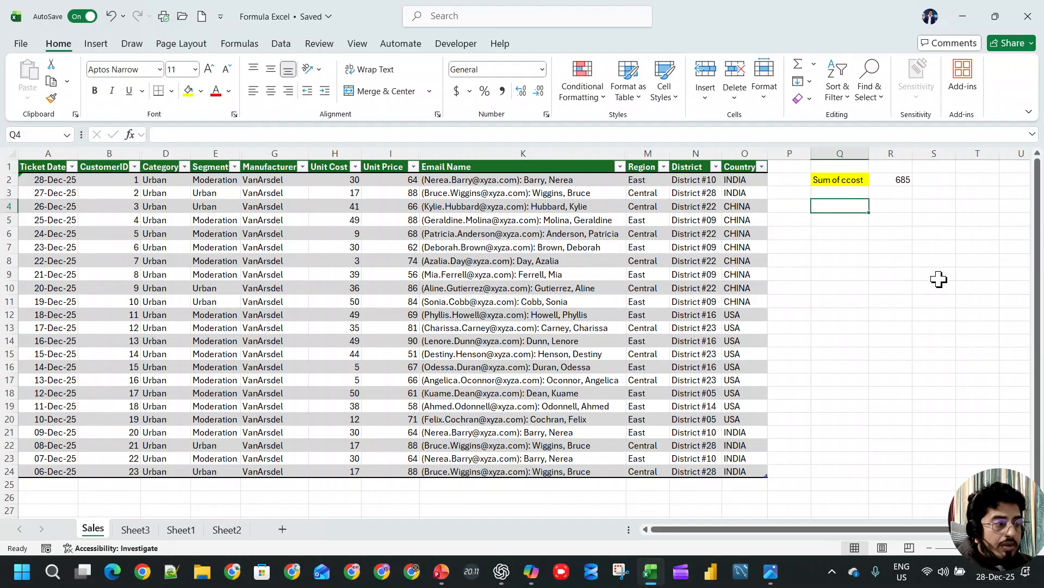
pyautogui.click(756, 192)
pyautogui.hotkey('ctrl', 'c')
pyautogui.click(844, 206)
pyautogui.hotkey('ctrl', 'v')
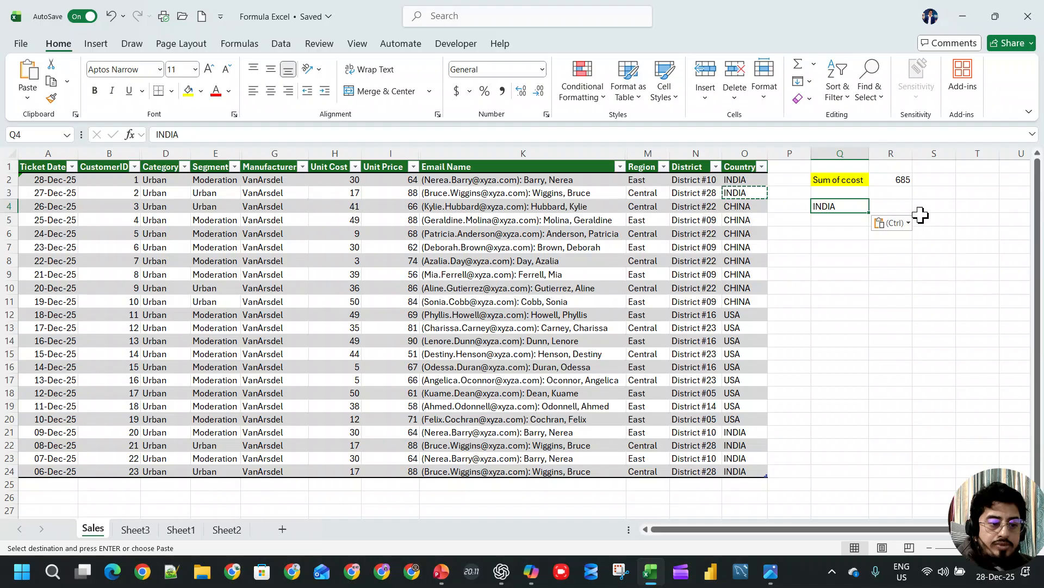
# Begin a SUMIF formula in cell R4 with the whole Country column including its header, Table1[[#All],[Country]], as the range
pyautogui.click(904, 207)
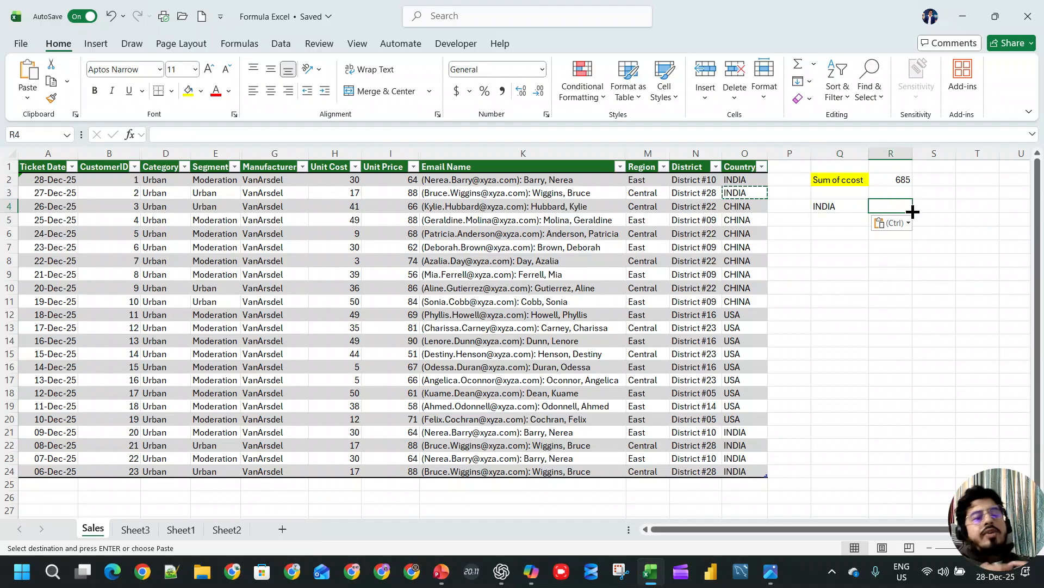
pyautogui.write('=sum')
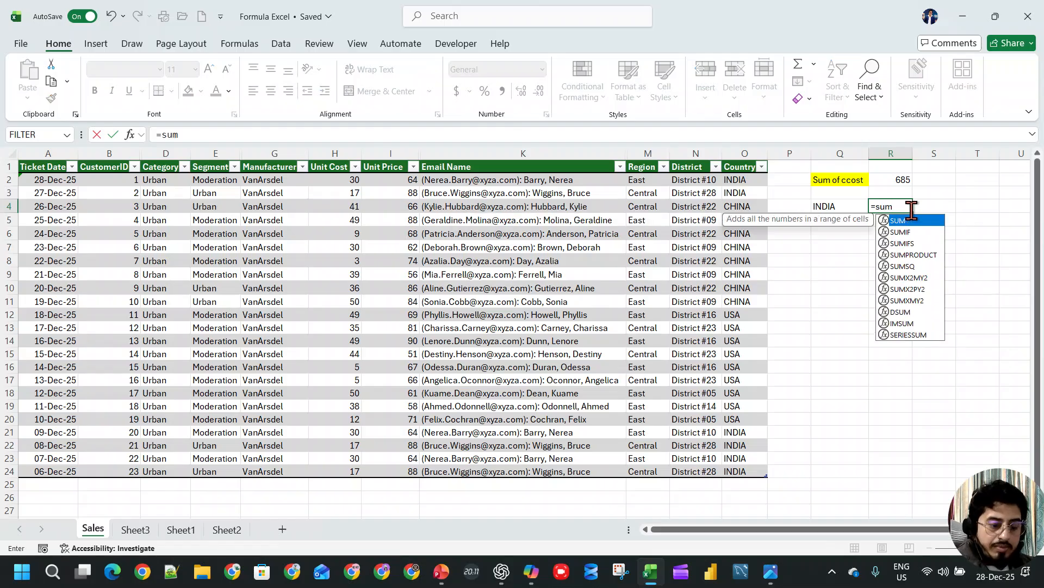
pyautogui.press('Down')
pyautogui.press('Down')
pyautogui.press('Up')
pyautogui.press('Tab')
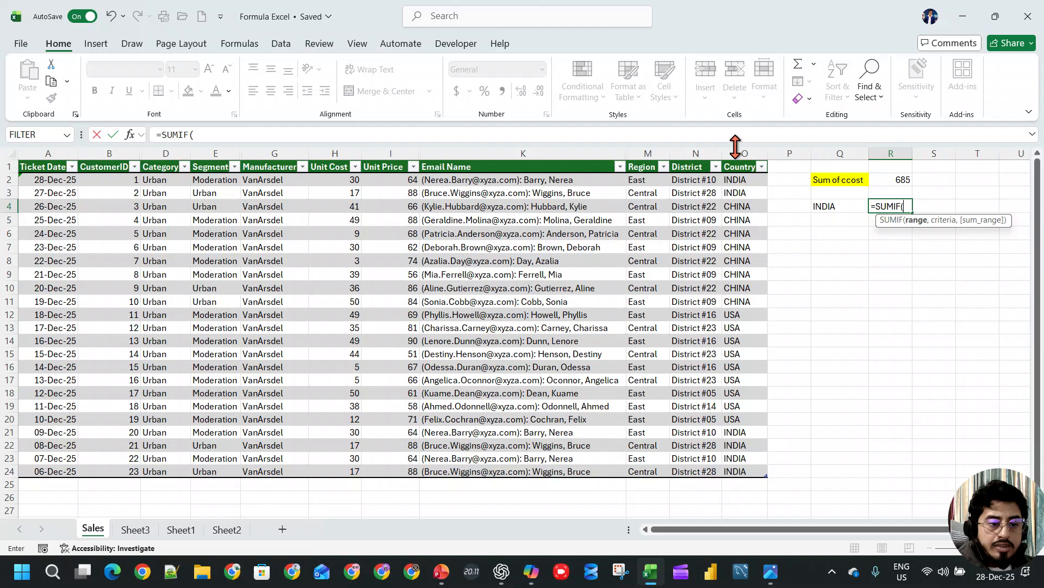
pyautogui.click(734, 170)
pyautogui.click(737, 174)
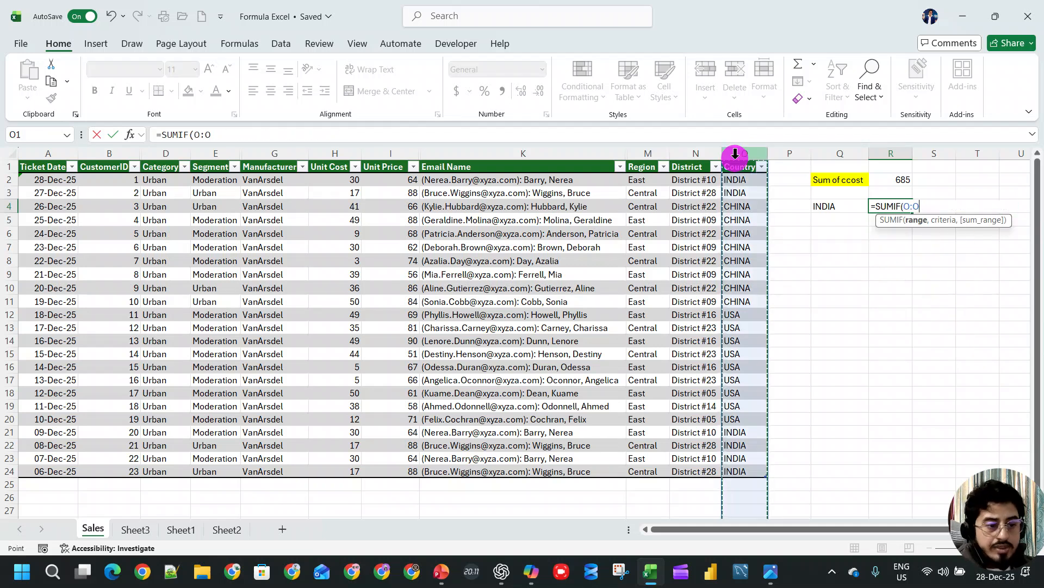
pyautogui.click(738, 167)
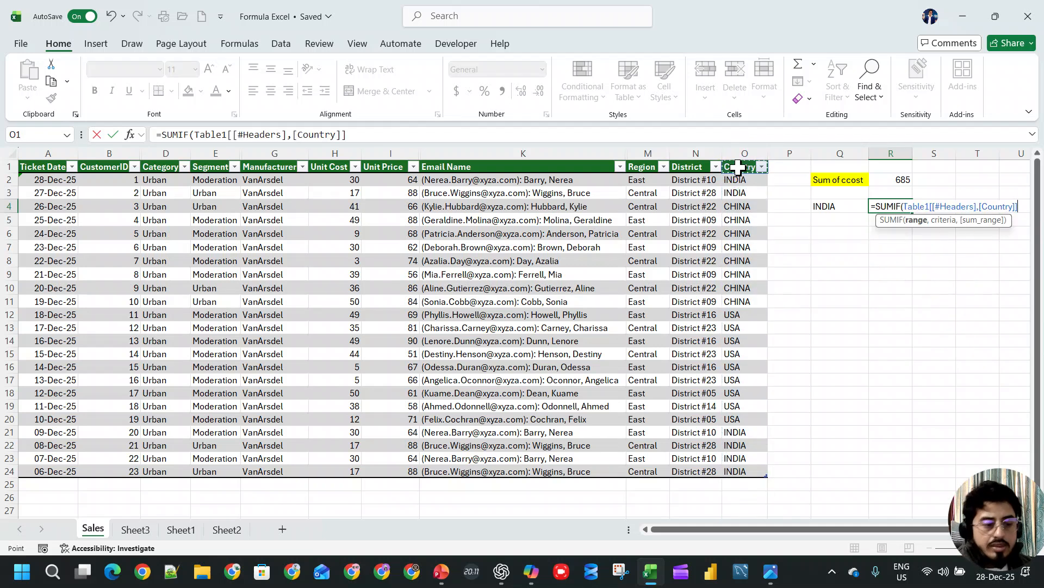
pyautogui.click(738, 168)
pyautogui.write(',')
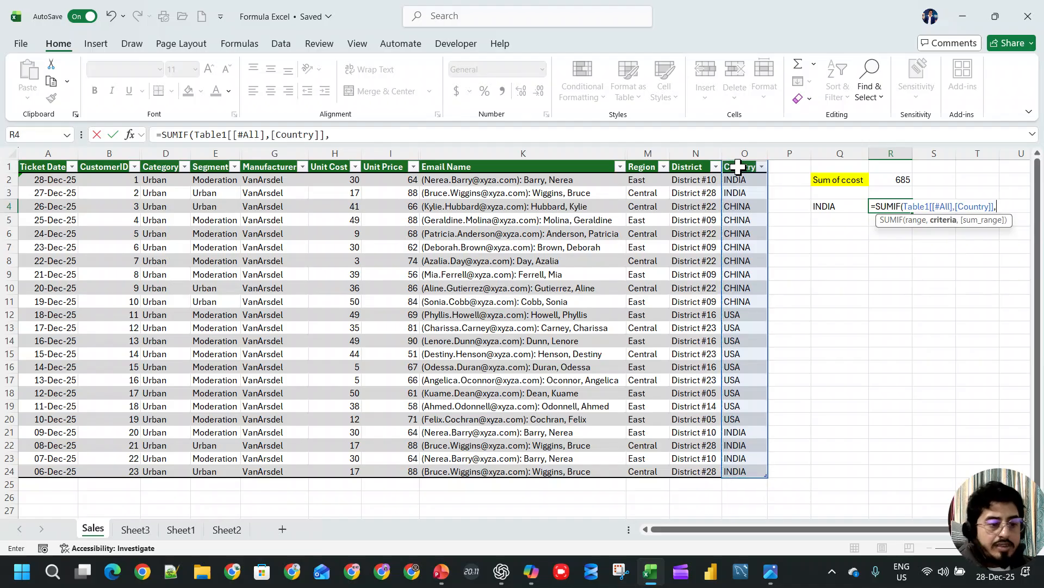
# Complete the SUMIF formula in R4 with Q4 as the criteria and Table1[Unit Cost] as the sum range
pyautogui.click(839, 204)
pyautogui.write(',')
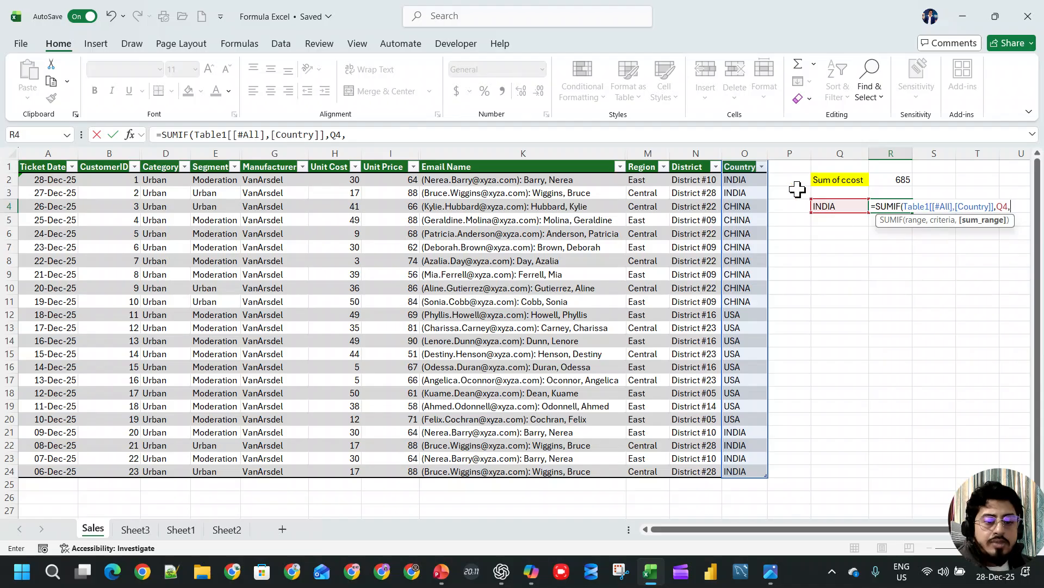
pyautogui.click(335, 185)
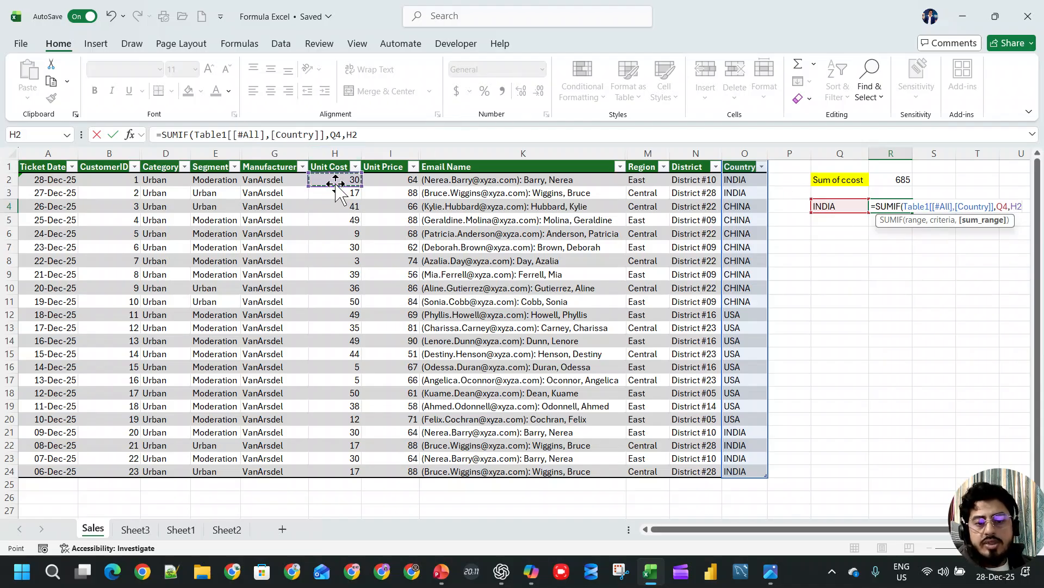
pyautogui.hotkey('ctrl', 'shift', 'Down')
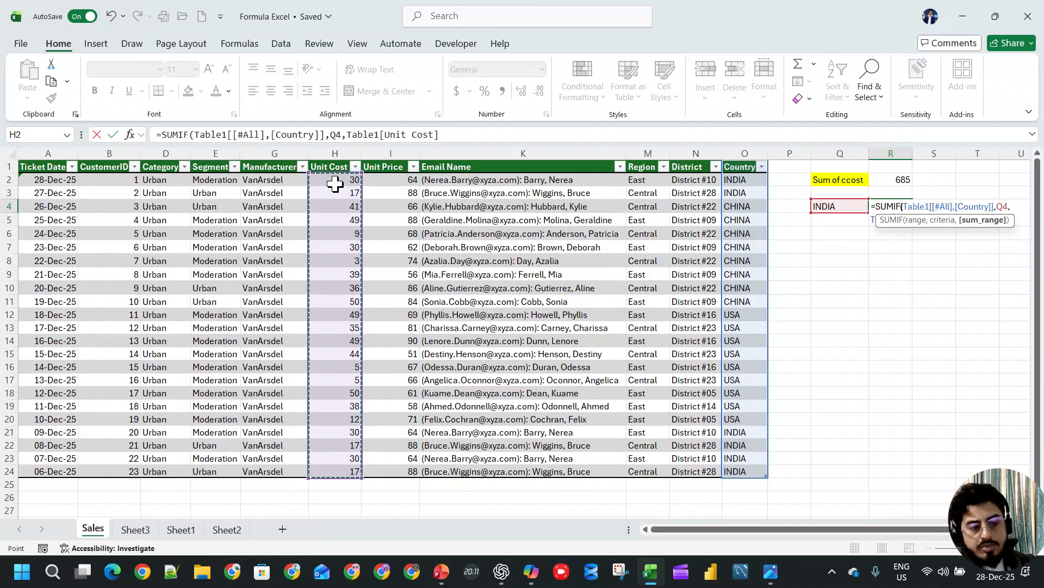
pyautogui.press('Return')
pyautogui.press('Right')
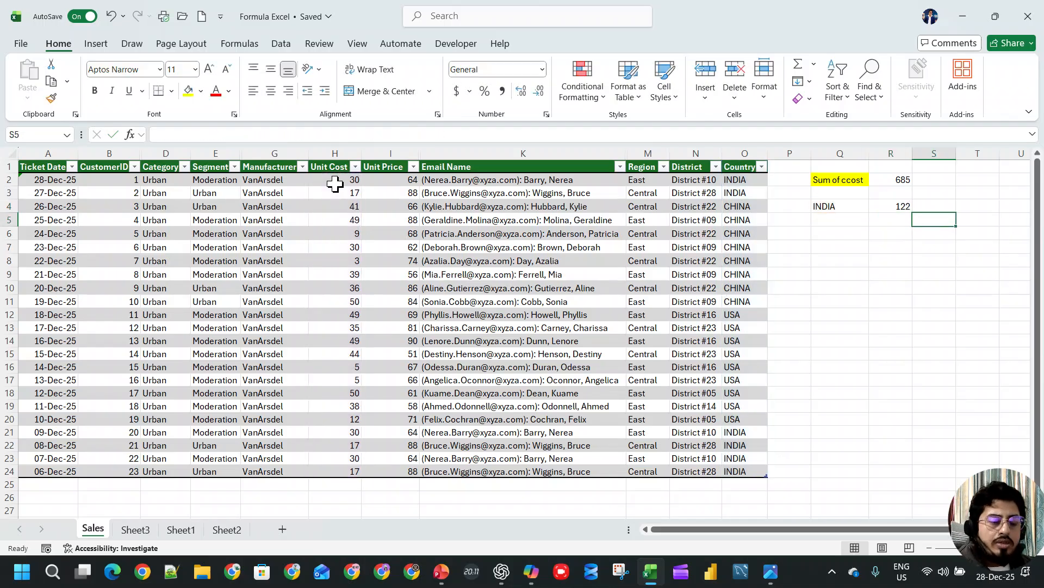
pyautogui.press('Up')
pyautogui.press('Left')
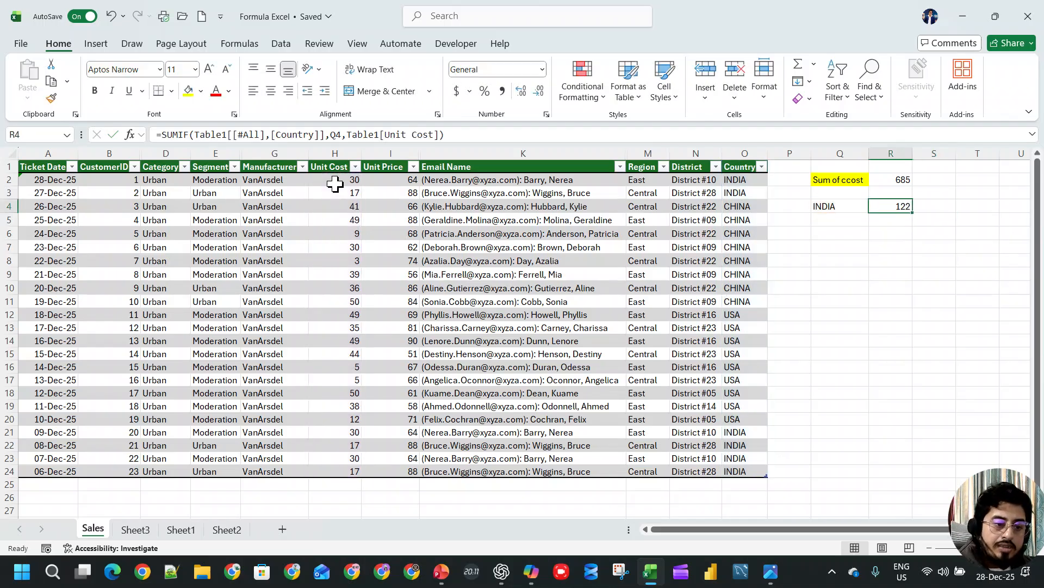
# Add an AutoSum total for the Unit Cost column in cell H25, directly below the sales data
pyautogui.hotkey('ctrl', 'Left')
pyautogui.hotkey('ctrl', 'Left')
pyautogui.hotkey('ctrl', 'Left')
pyautogui.hotkey('ctrl', 'Right')
pyautogui.press('Left')
pyautogui.hotkey('ctrl', 'Left')
pyautogui.press('Right')
pyautogui.press('Right')
pyautogui.press('Right')
pyautogui.press('Right')
pyautogui.press('Right')
pyautogui.hotkey('ctrl', 'Down')
pyautogui.press('Down')
pyautogui.hotkey('alt', '=')
pyautogui.press('Right')
pyautogui.hotkey('ctrl', 'Up')
pyautogui.press('Right')
pyautogui.press('Right')
pyautogui.press('Right')
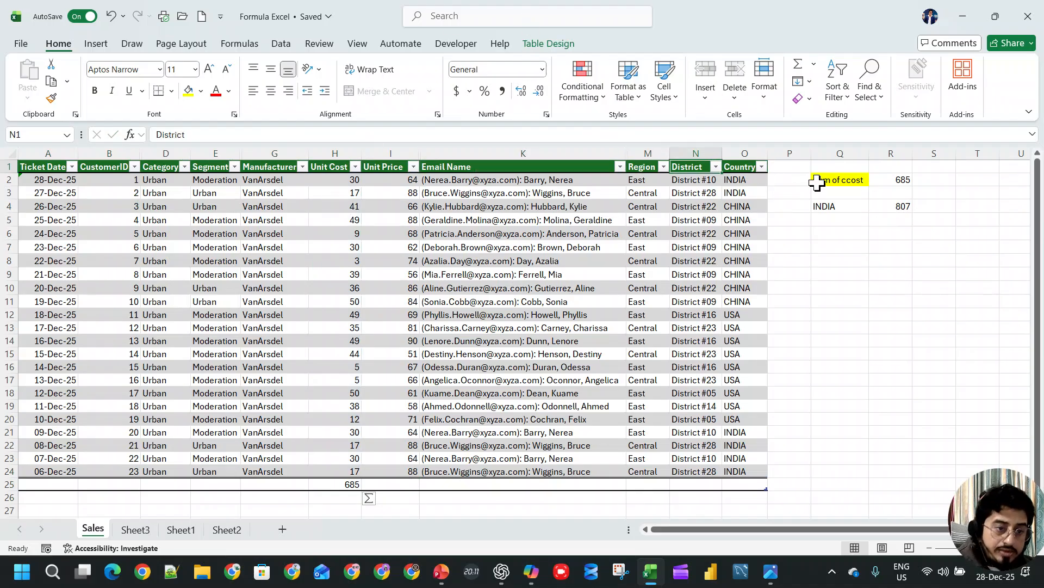
pyautogui.click(771, 165)
pyautogui.click(761, 167)
pyautogui.click(647, 342)
pyautogui.press('Escape')
# Examine the SUMIF formula in cell R4 and leave it without editing
pyautogui.click(891, 206)
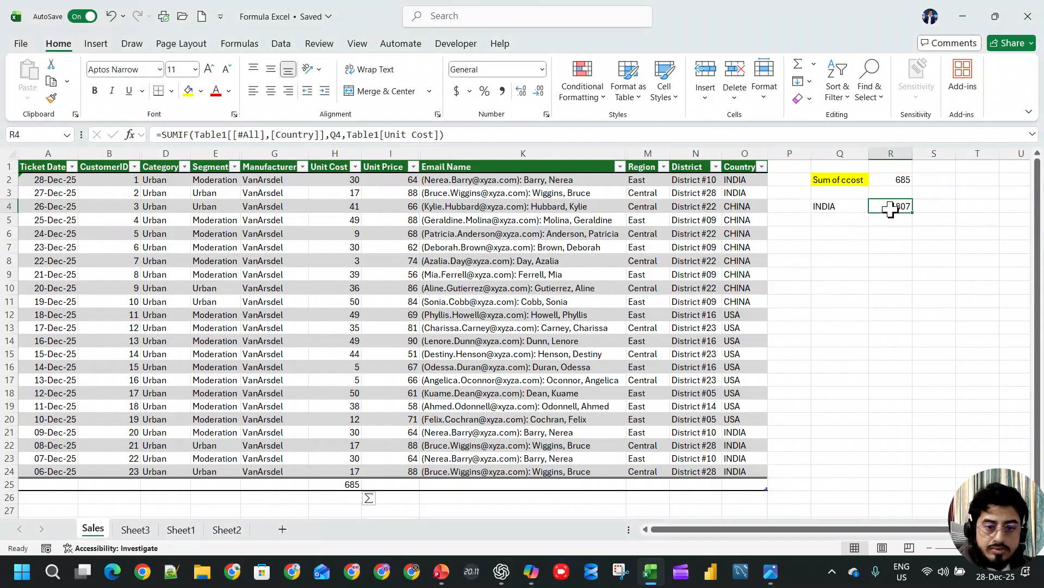
pyautogui.doubleClick(890, 208)
pyautogui.press('Escape')
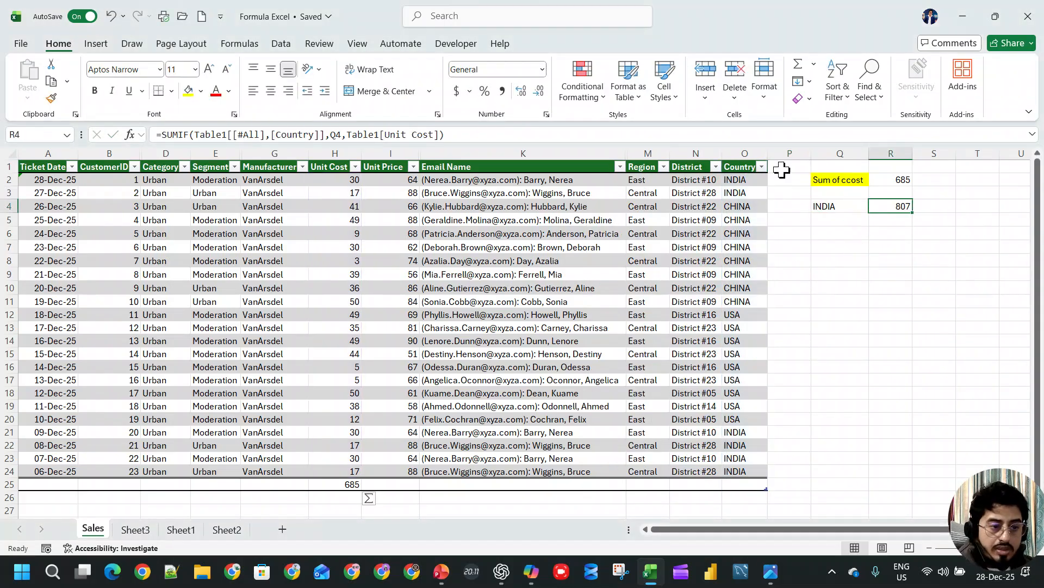
# Filter the Country column to INDIA to check the sum of the matching unit costs, and undo the filter
pyautogui.click(760, 165)
pyautogui.click(623, 342)
pyautogui.click(623, 366)
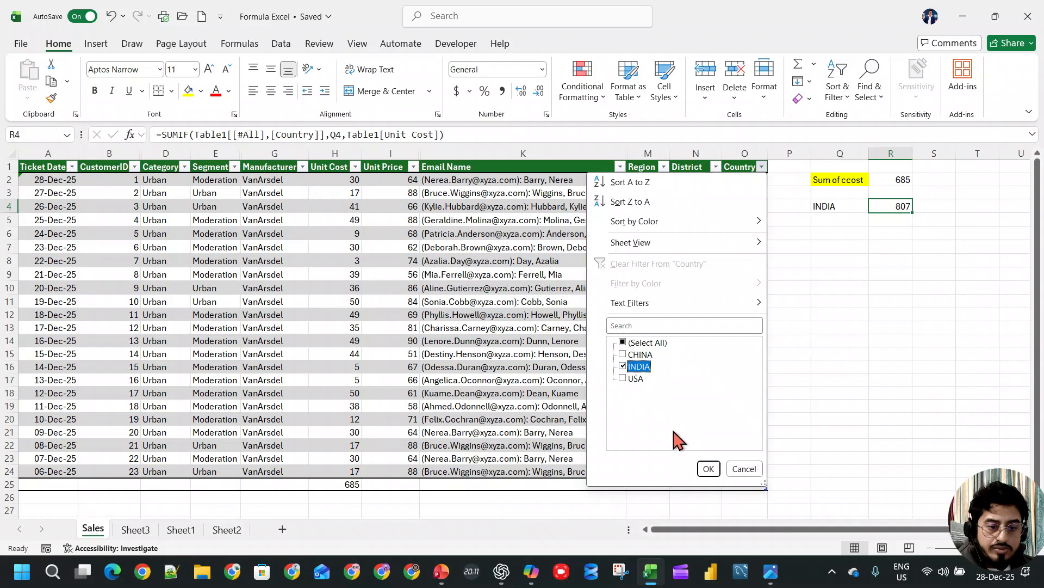
pyautogui.click(710, 469)
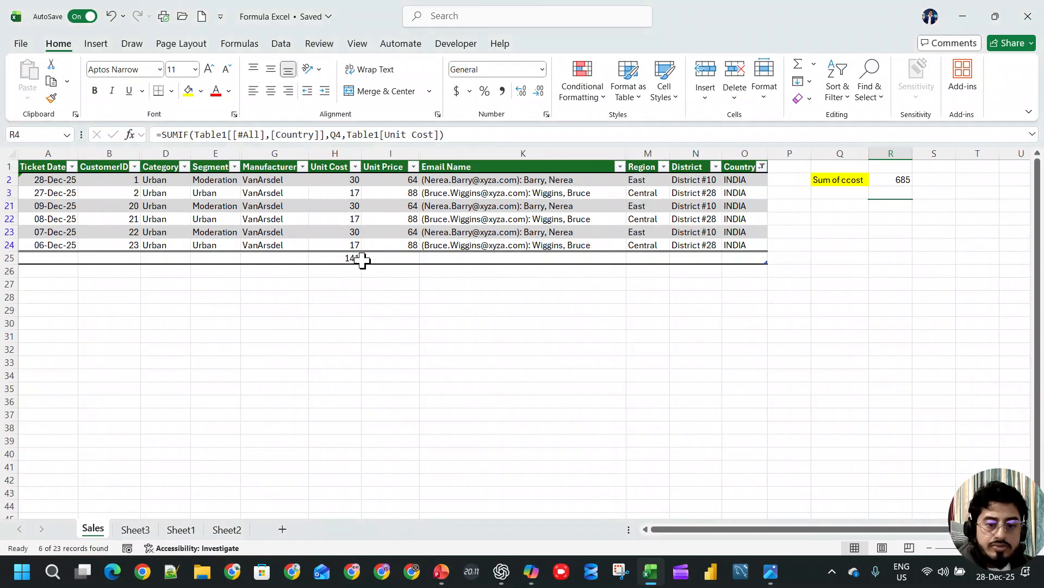
pyautogui.moveTo(345, 180); pyautogui.dragTo(342, 240)
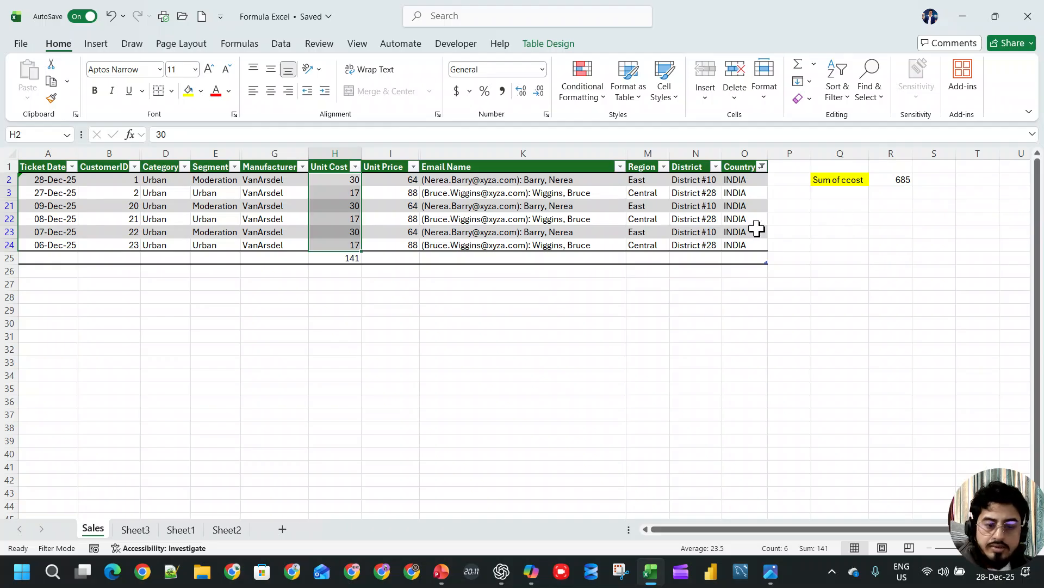
pyautogui.hotkey('ctrl', 'z')
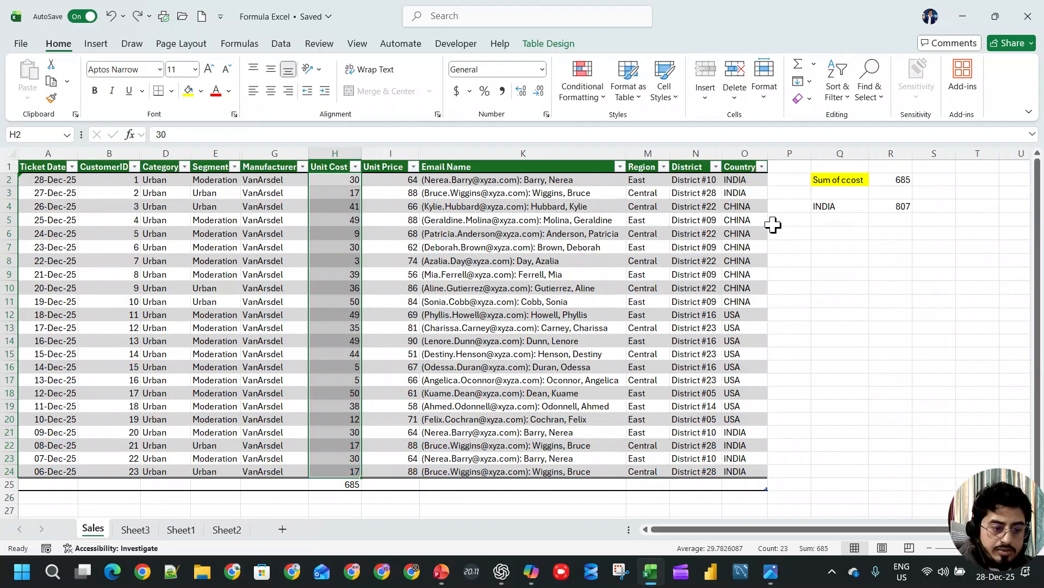
# Compare the Country range and the Unit Cost sum range referenced by the SUMIF formula in R4
pyautogui.click(890, 205)
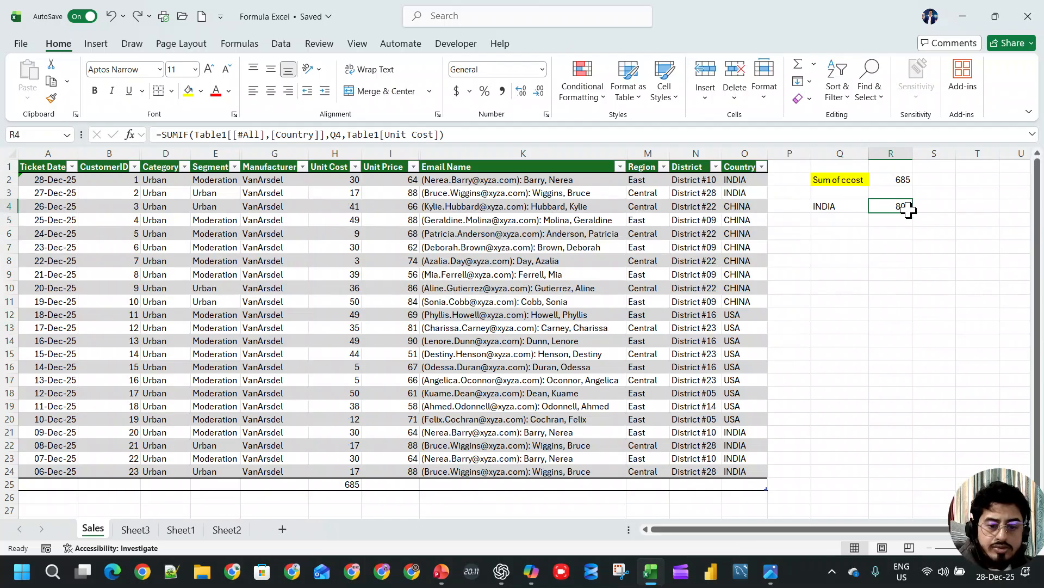
pyautogui.doubleClick(914, 215)
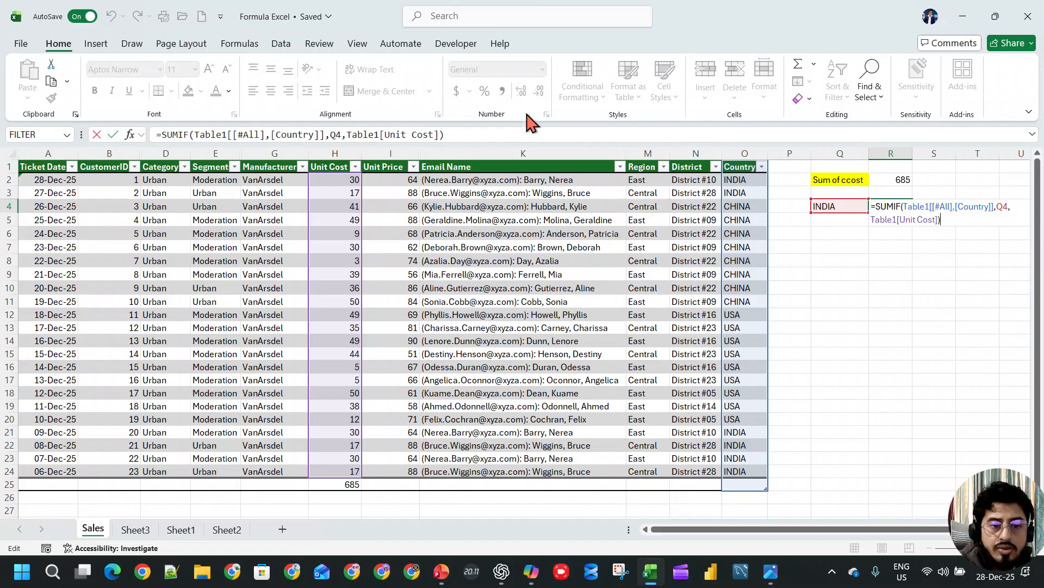
pyautogui.hotkey('ctrl', 'Return')
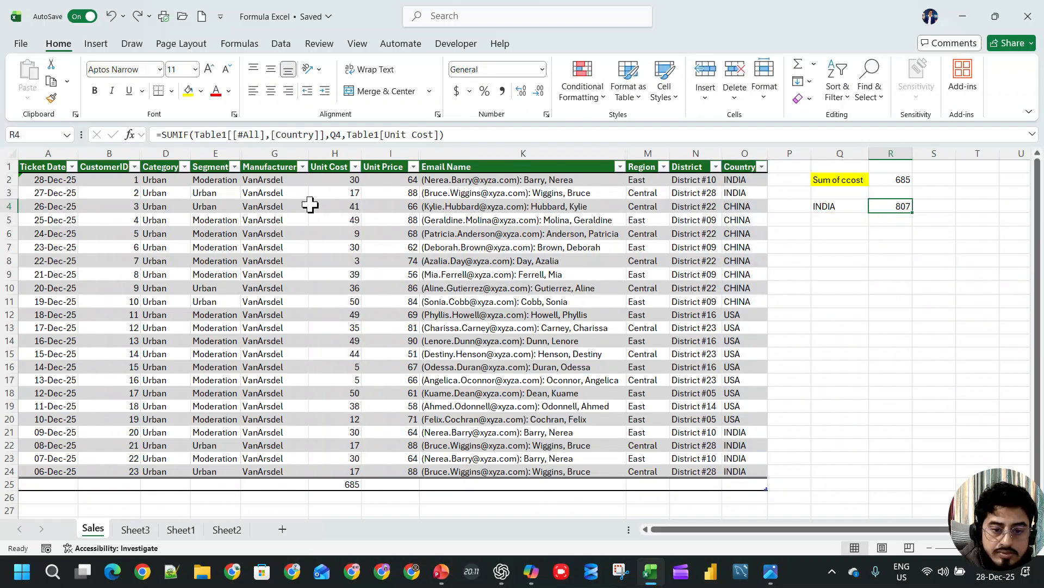
# Review the Unit Cost values from H2 to H15 and open the SUMIF formula in R4 for editing
pyautogui.moveTo(342, 181); pyautogui.dragTo(346, 355)
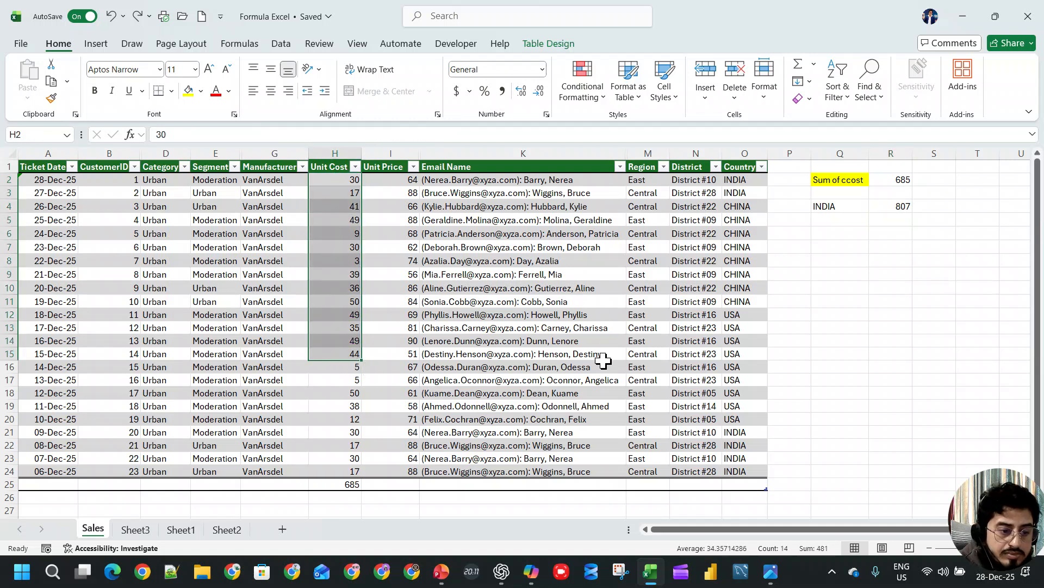
pyautogui.click(888, 206)
pyautogui.doubleClick(889, 206)
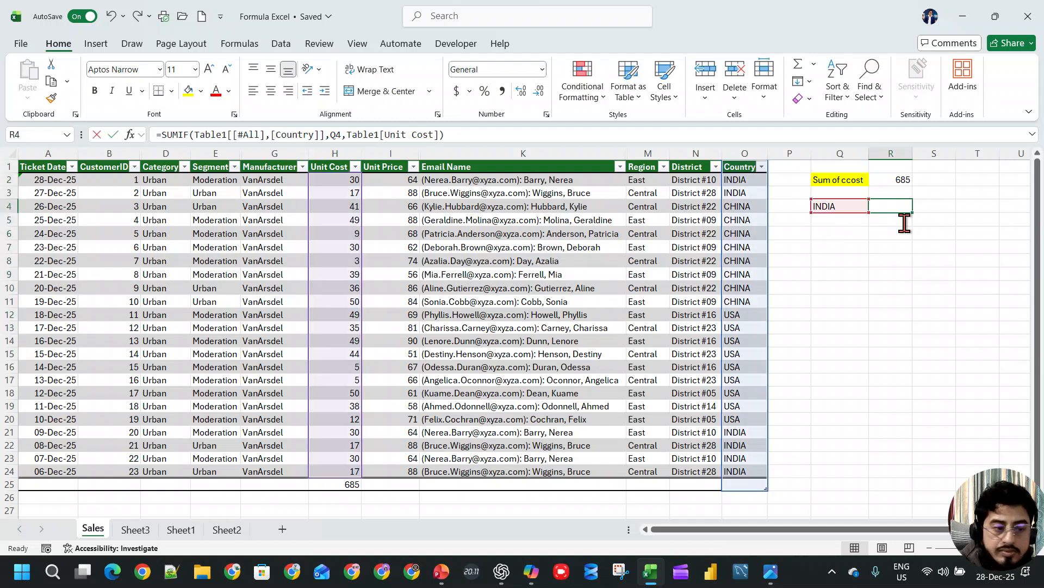